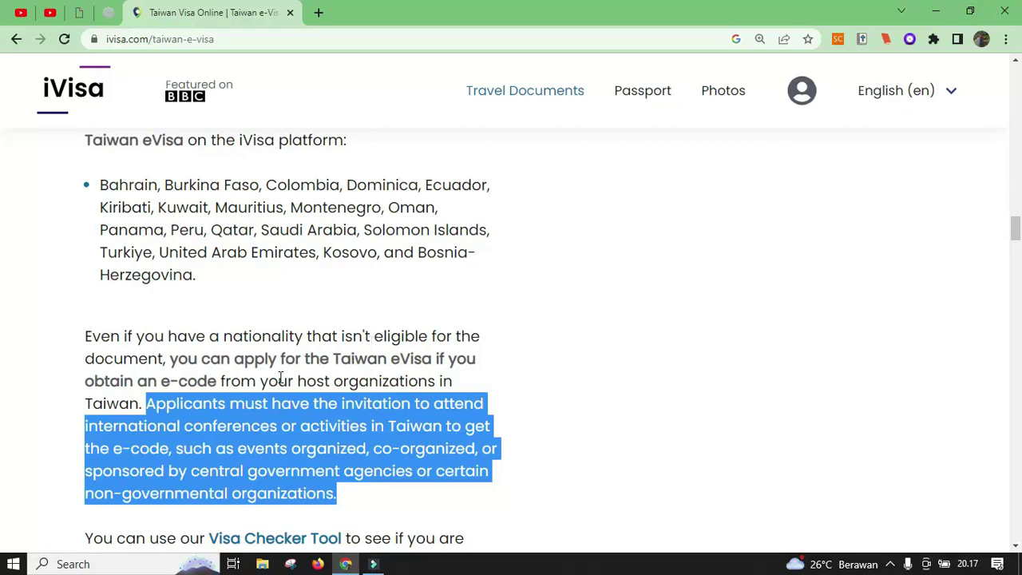
left_click(133, 425)
scroll(260, 368, "down", 2)
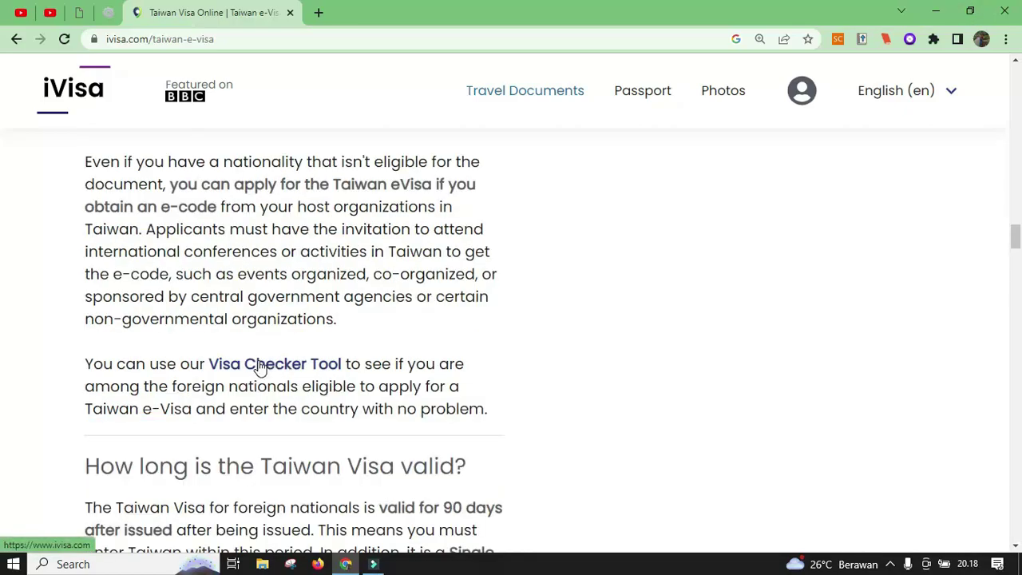
scroll(612, 432, "down", 1)
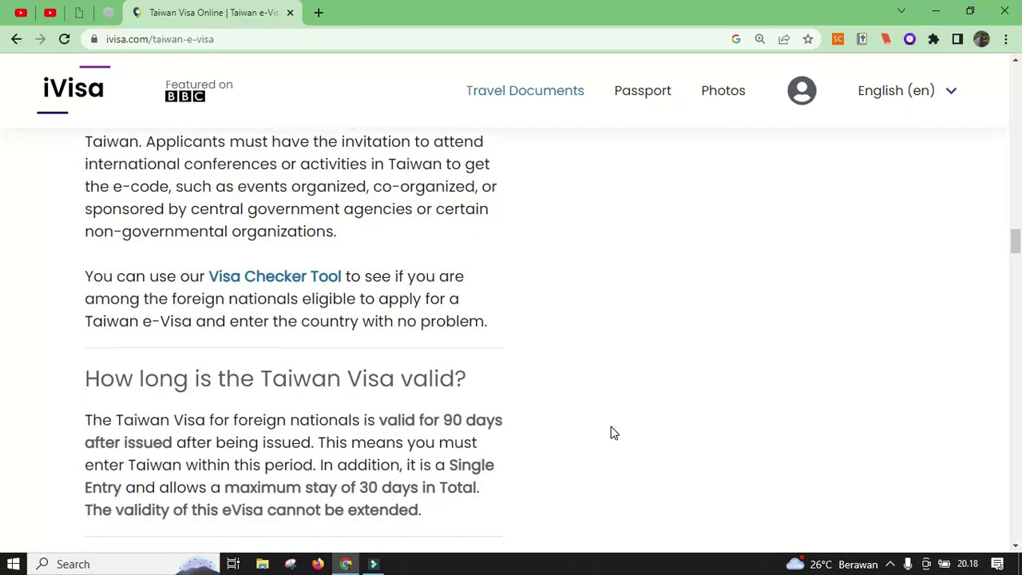
scroll(612, 430, "down", 1)
scroll(613, 427, "down", 1)
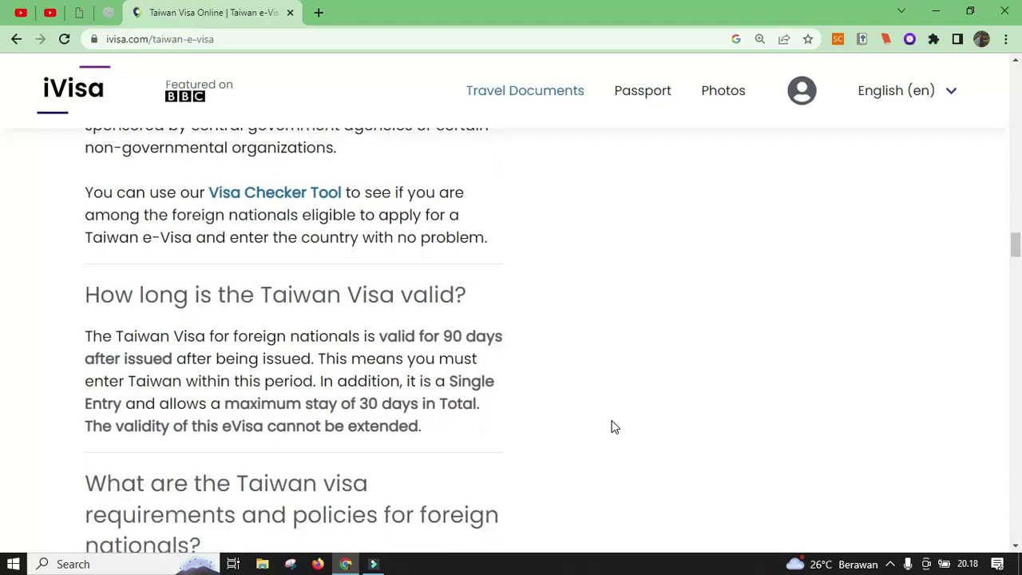
scroll(612, 426, "down", 1)
left_click_drag(88, 272, 483, 272)
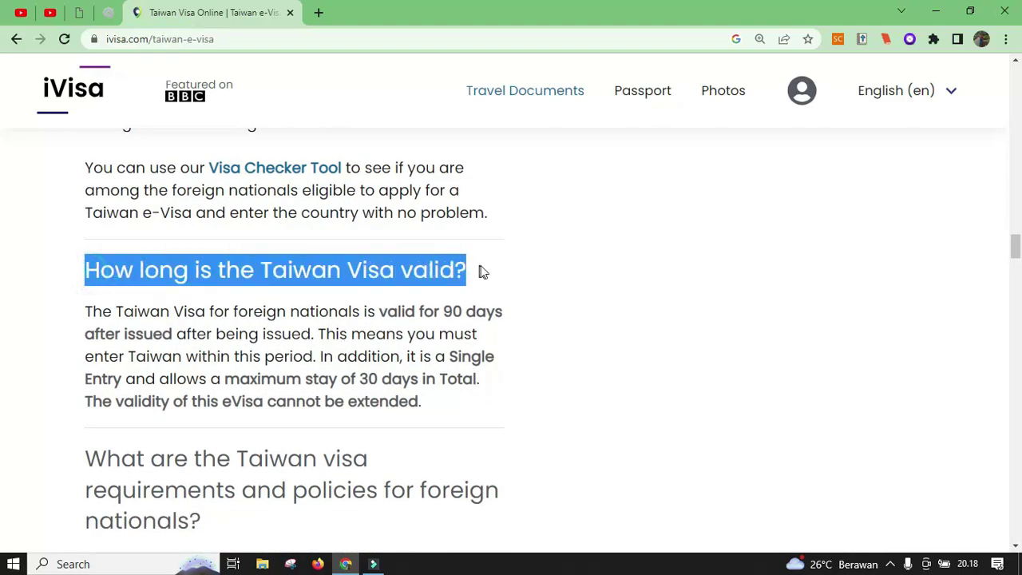
left_click(561, 338)
left_click_drag(87, 315, 491, 409)
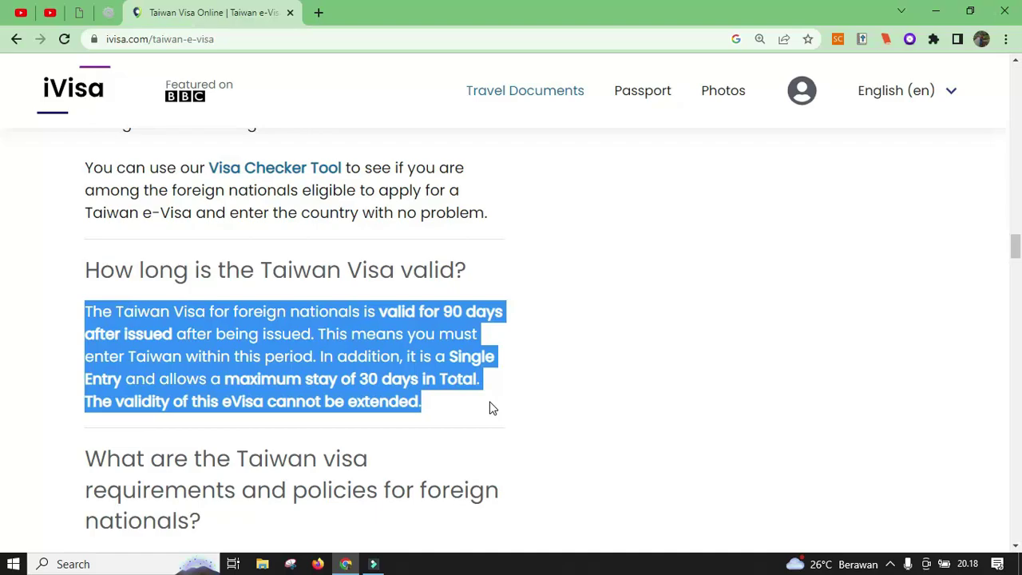
scroll(582, 388, "down", 1)
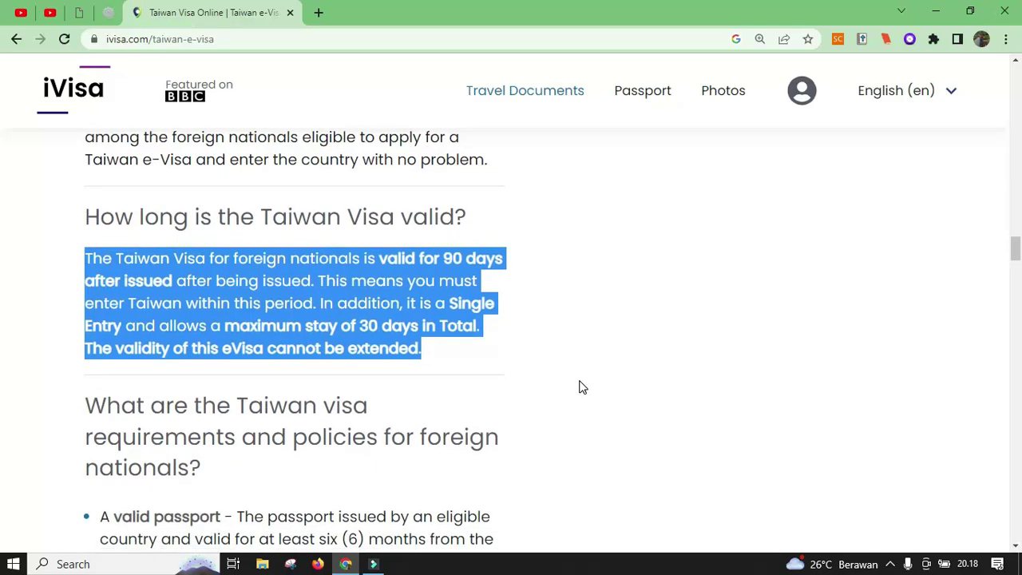
scroll(582, 387, "up", 3)
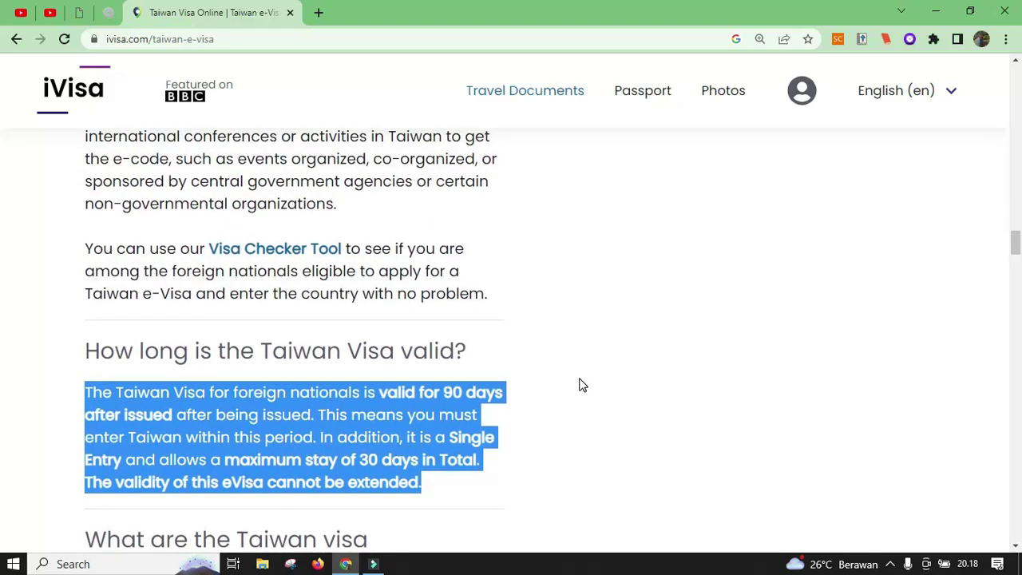
scroll(582, 386, "down", 1)
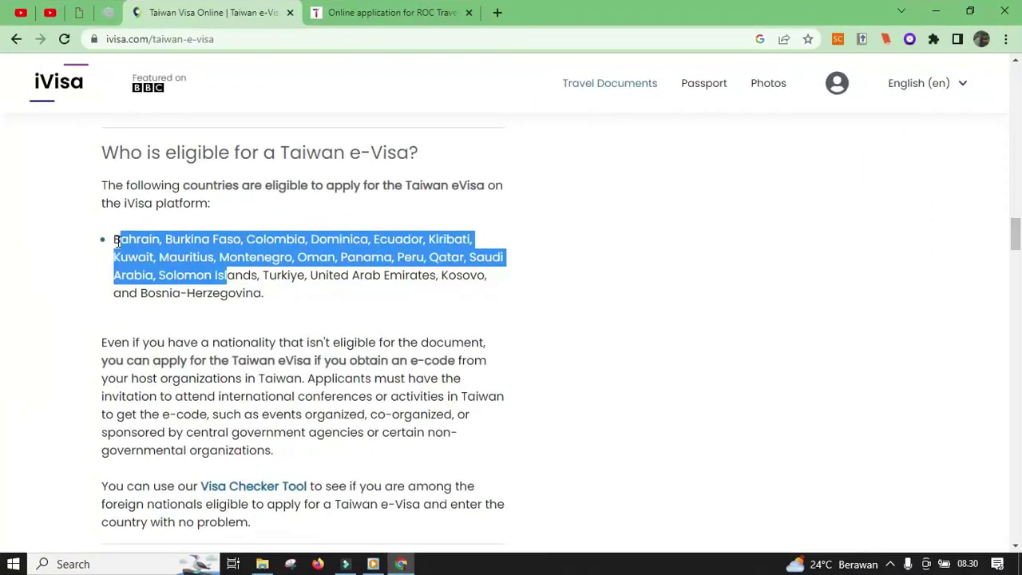
Step: Highlight the list of eligible countries, then return to the top of the Taiwan page
left_click_drag(183, 247, 306, 292)
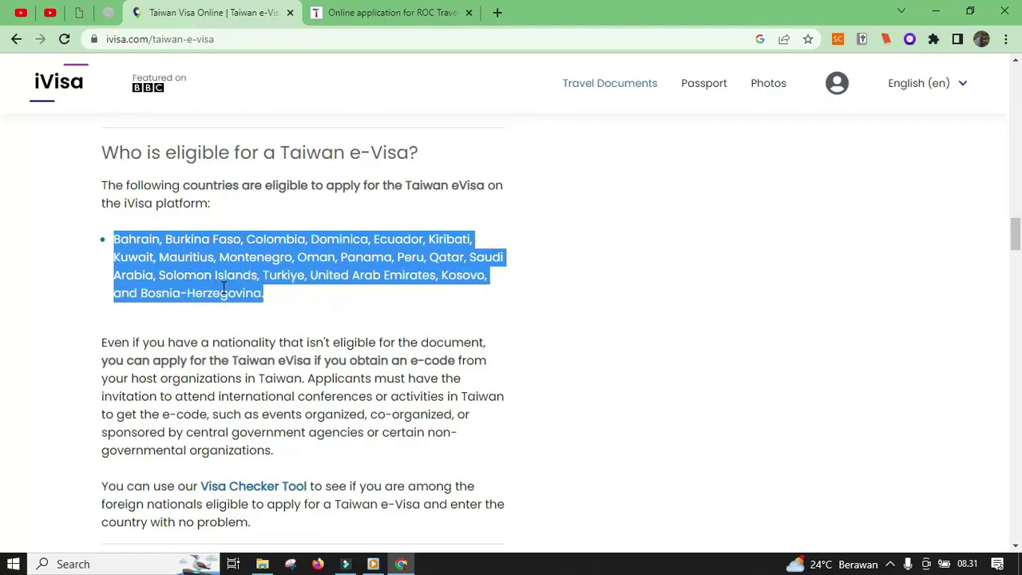
scroll(224, 287, "up", 15)
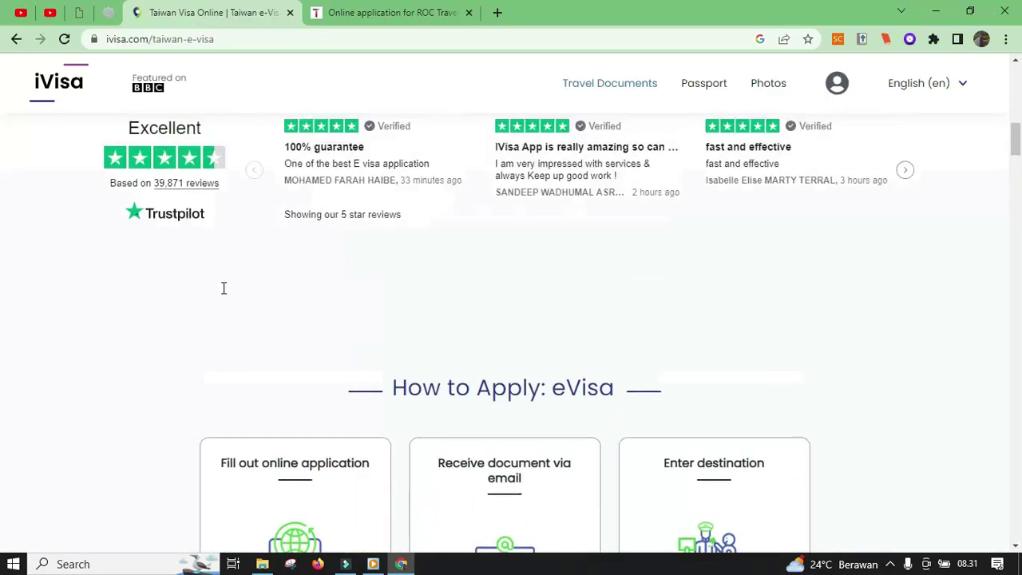
scroll(223, 287, "up", 5)
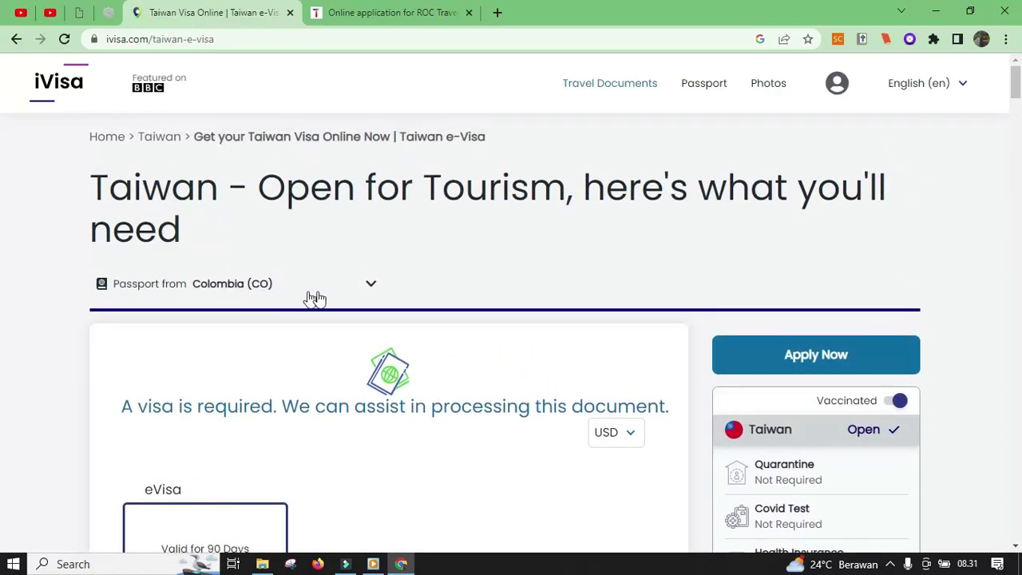
Step: Search 'tur' in Passport from and choose Turkey (TR) to see the single-entry eVisa details
left_click(372, 289)
type("tur")
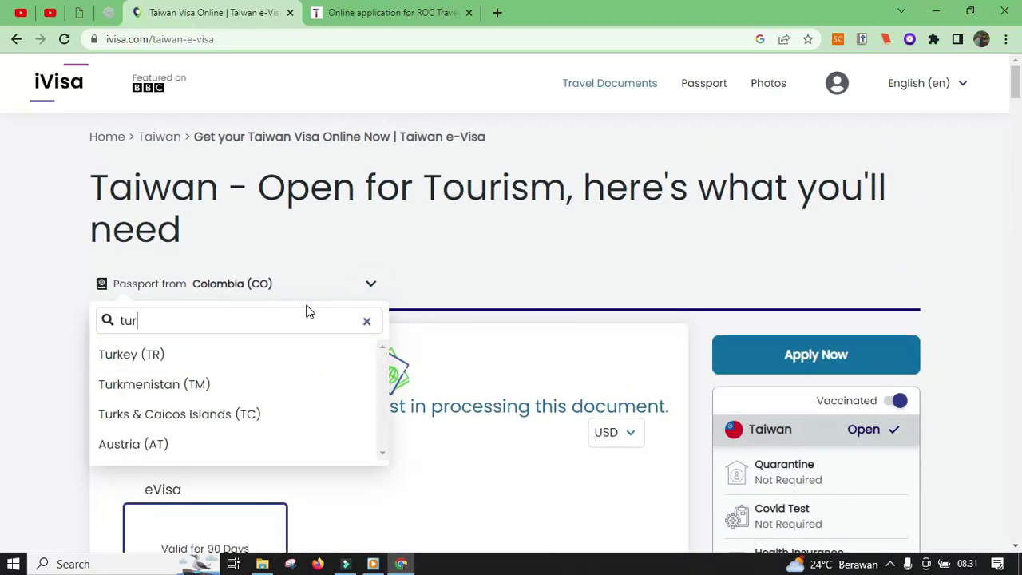
left_click(253, 357)
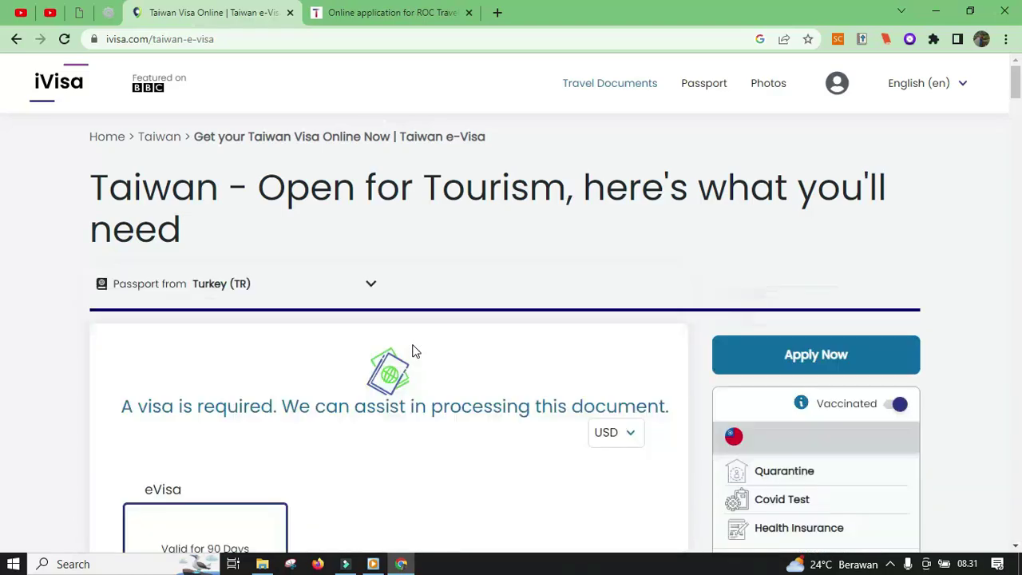
scroll(412, 352, "down", 3)
scroll(412, 352, "up", 3)
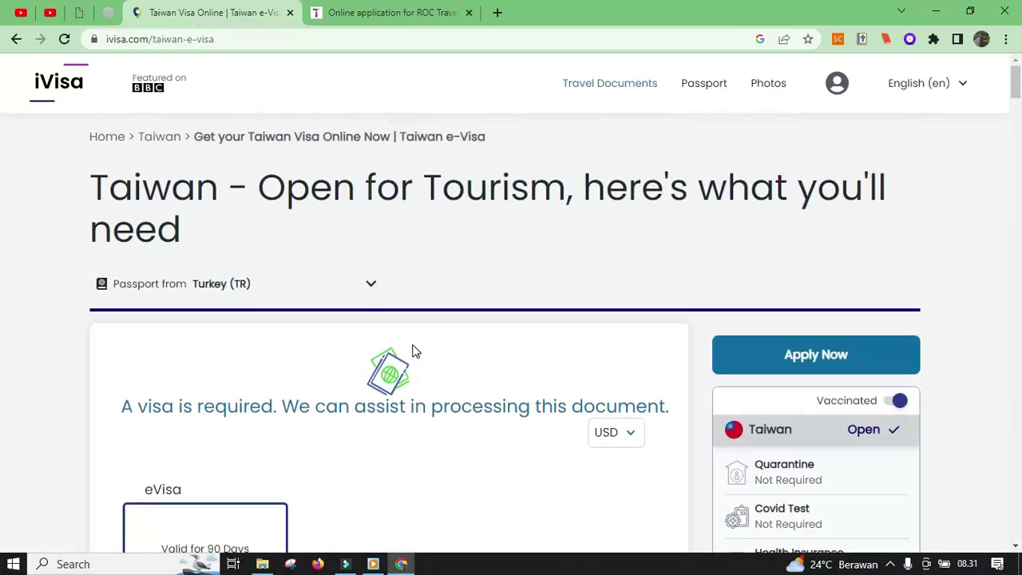
scroll(412, 351, "down", 4)
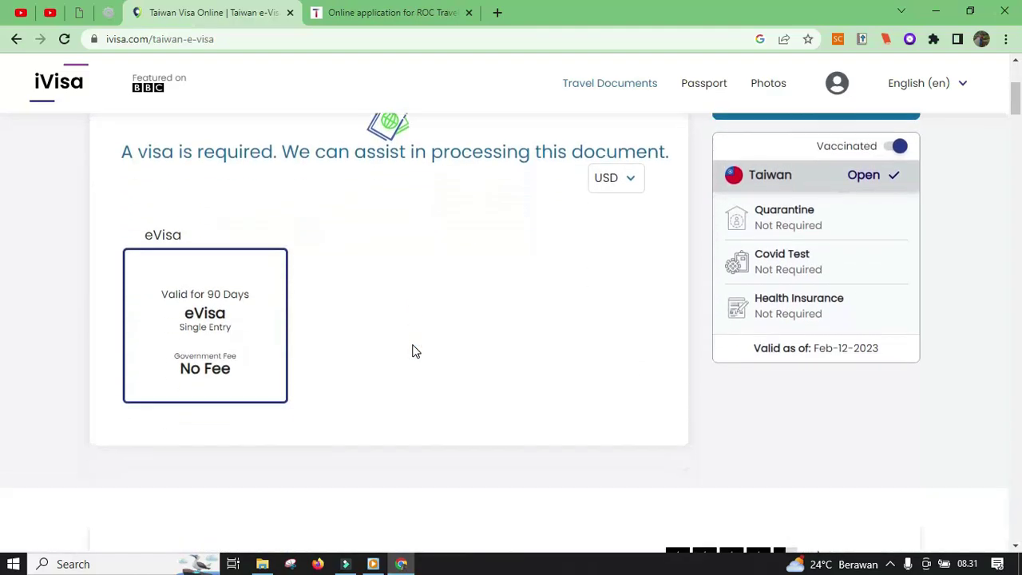
scroll(412, 351, "up", 2)
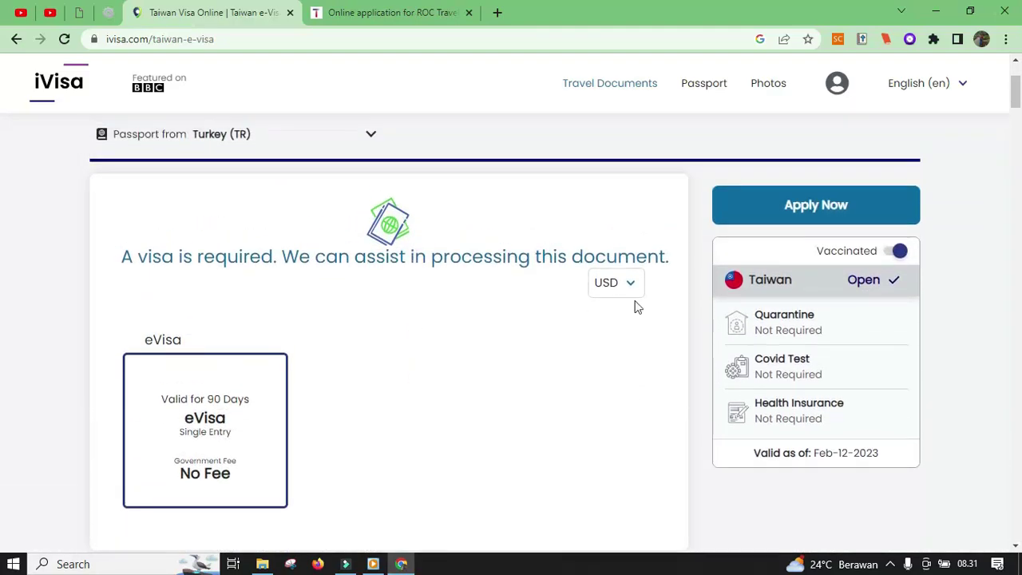
Step: Start a Taiwan eVisa application with Apply Now and bring the Start Now button into view
left_click(813, 207)
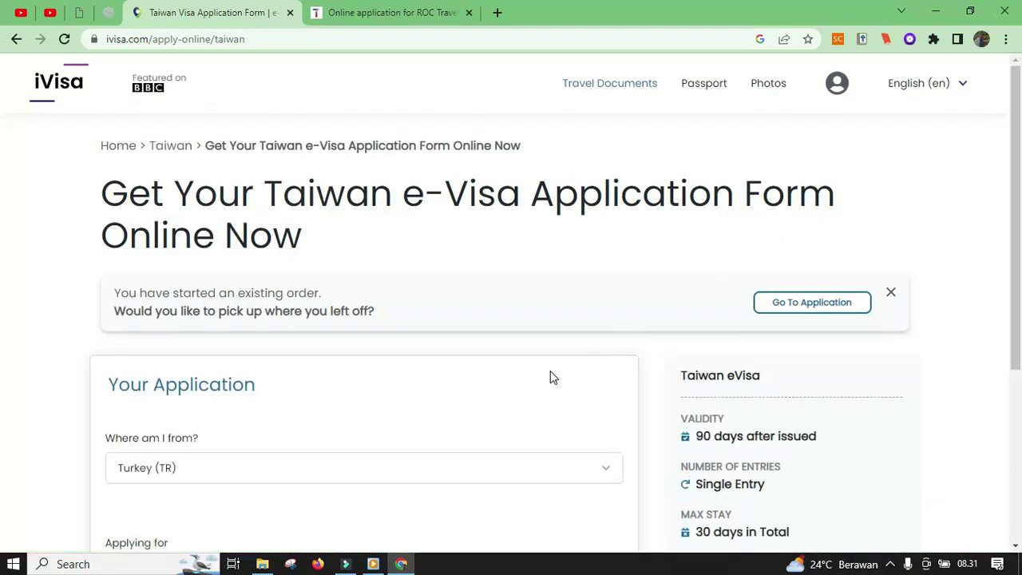
scroll(551, 376, "down", 2)
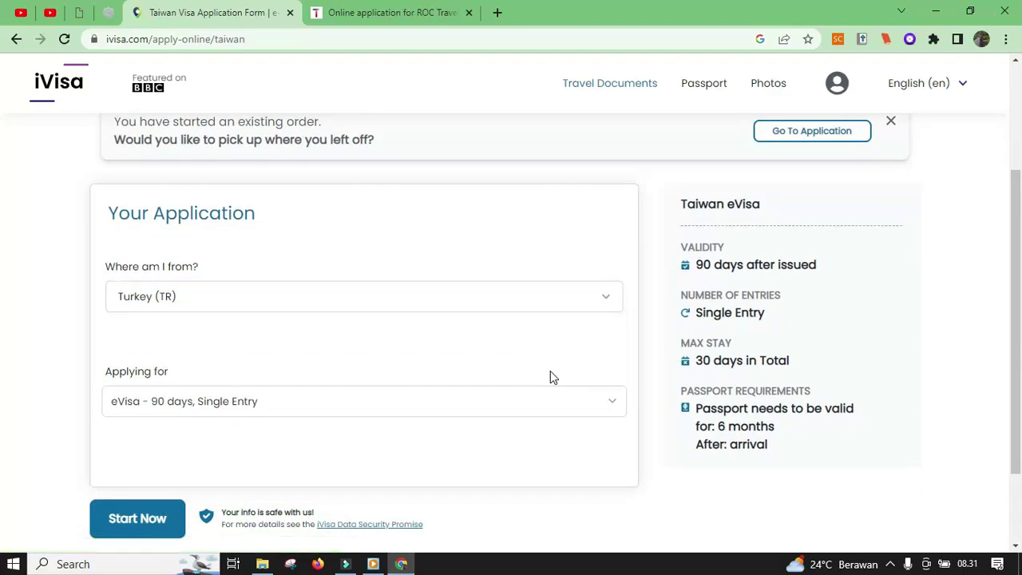
scroll(551, 377, "down", 1)
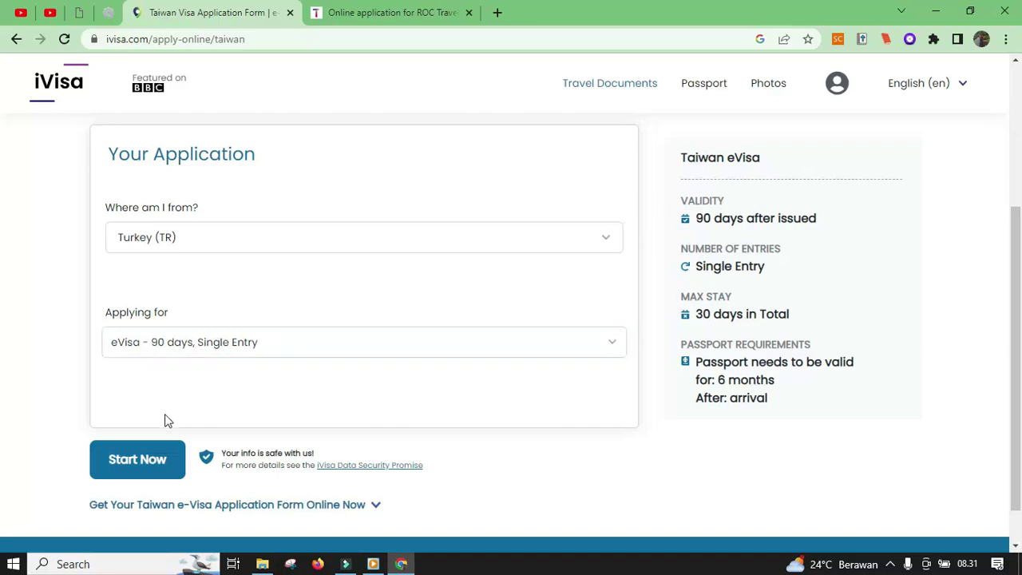
Step: Begin the application and set trip dates from February 28, 2023 to March 5, 2023
left_click(140, 460)
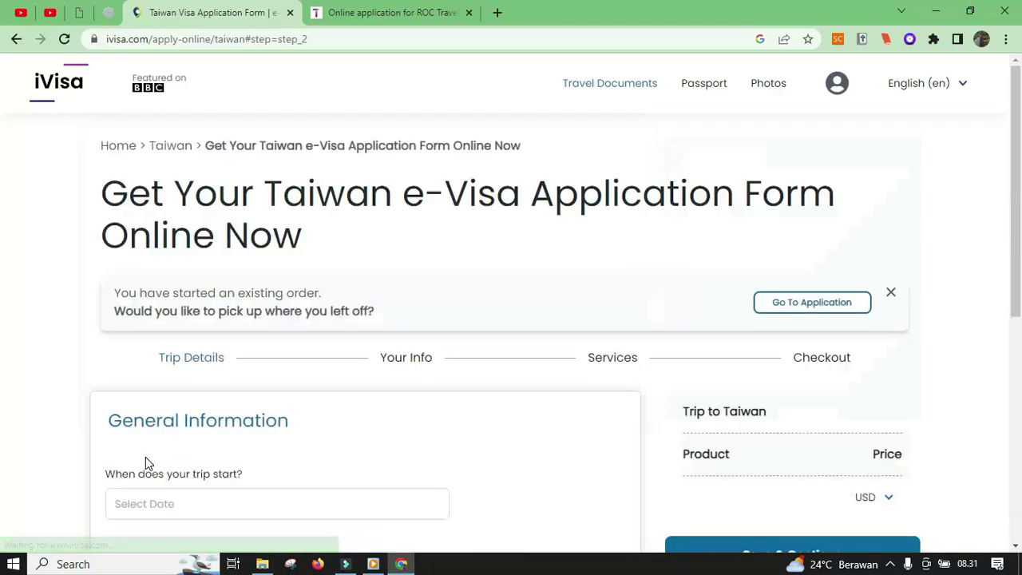
scroll(435, 459, "down", 3)
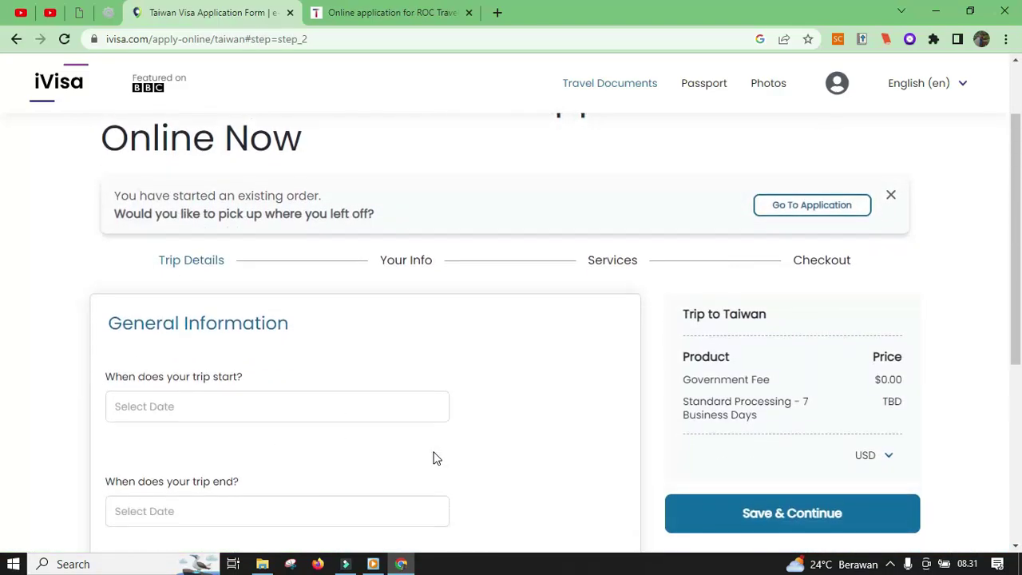
left_click(292, 281)
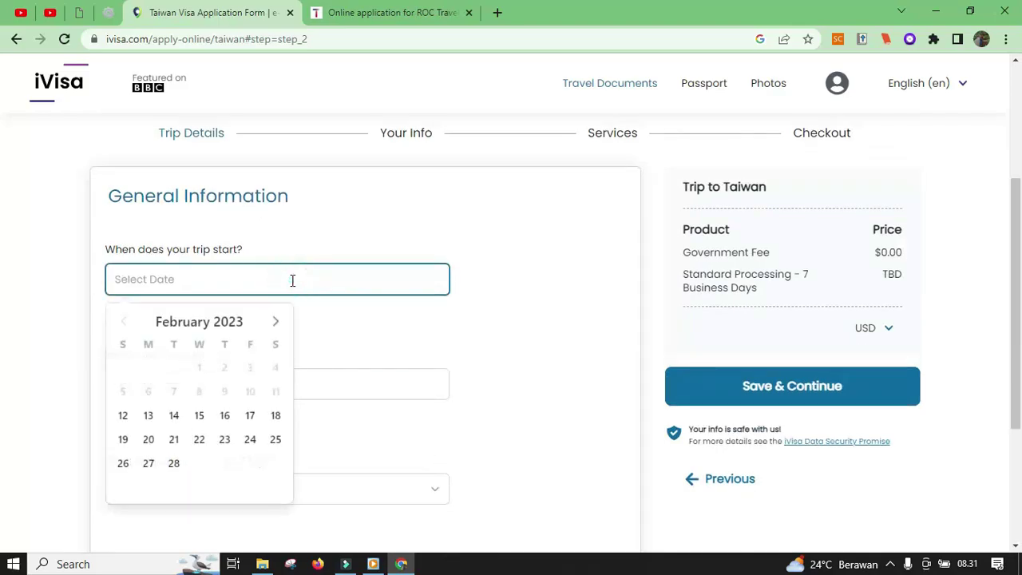
left_click(175, 463)
left_click(242, 377)
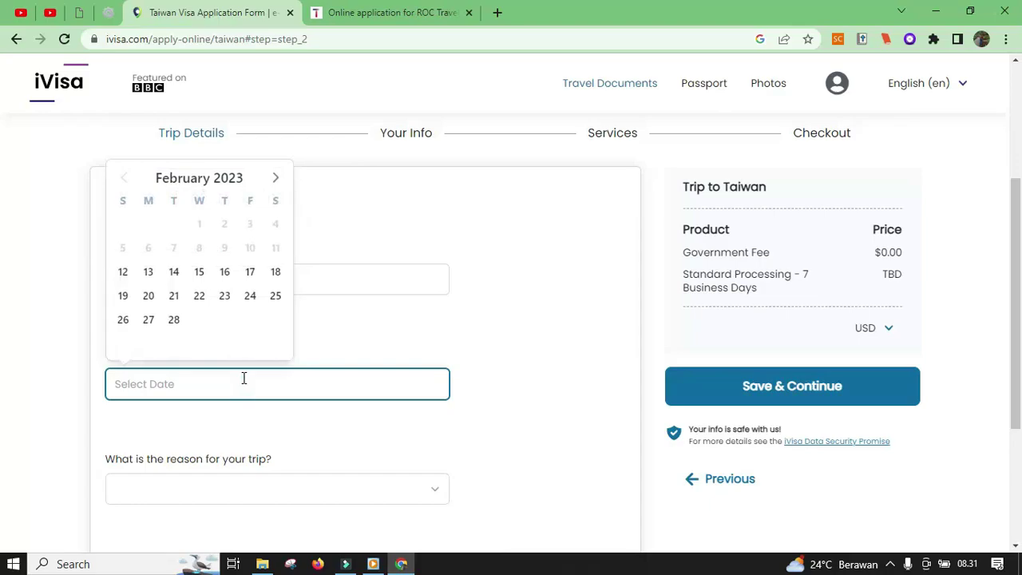
left_click(276, 179)
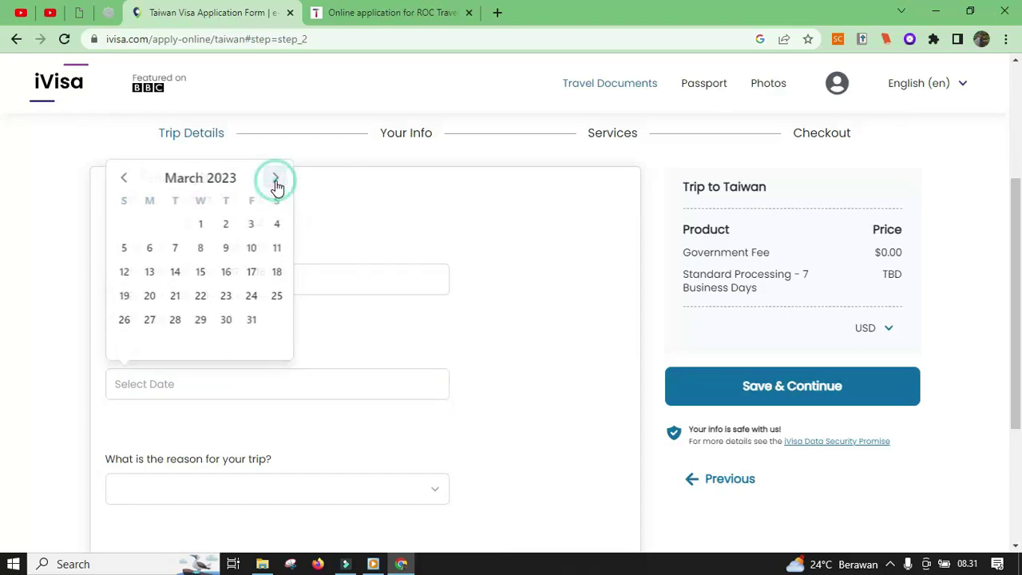
left_click(122, 249)
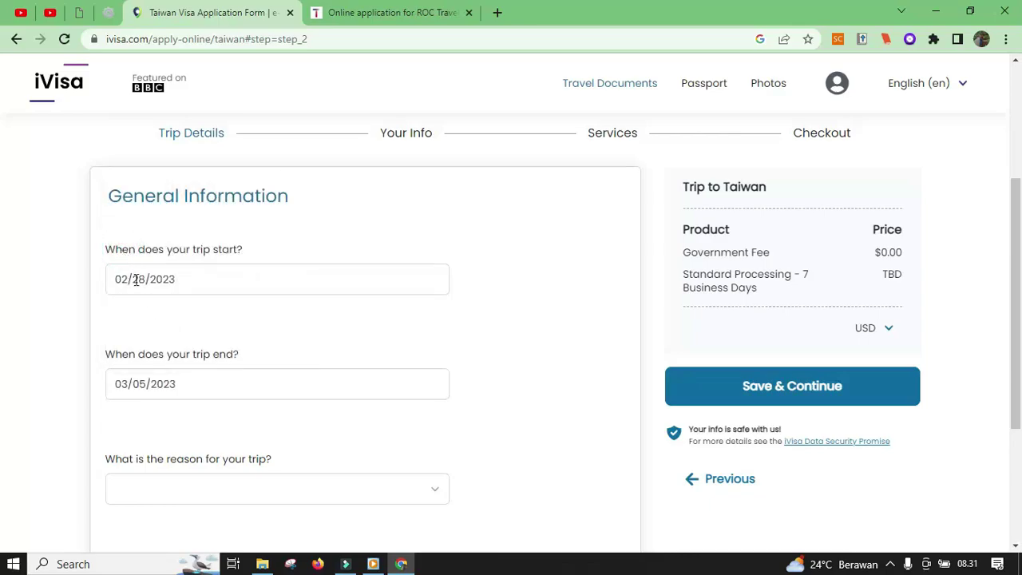
Step: Choose Family Visit as the trip reason, enter the e-mail address, and save the trip details
scroll(240, 431, "down", 2)
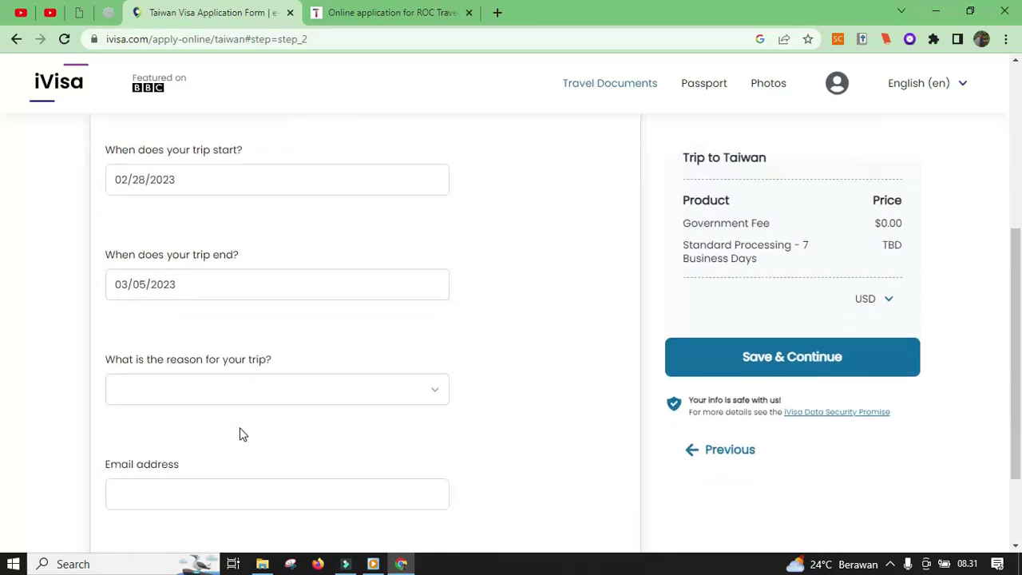
left_click(251, 374)
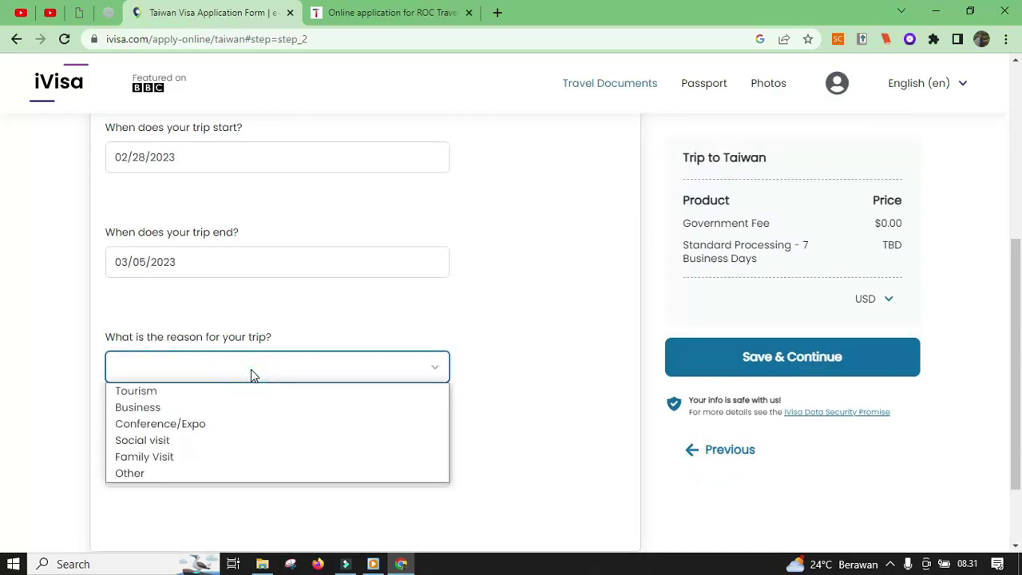
left_click(163, 462)
scroll(256, 426, "down", 2)
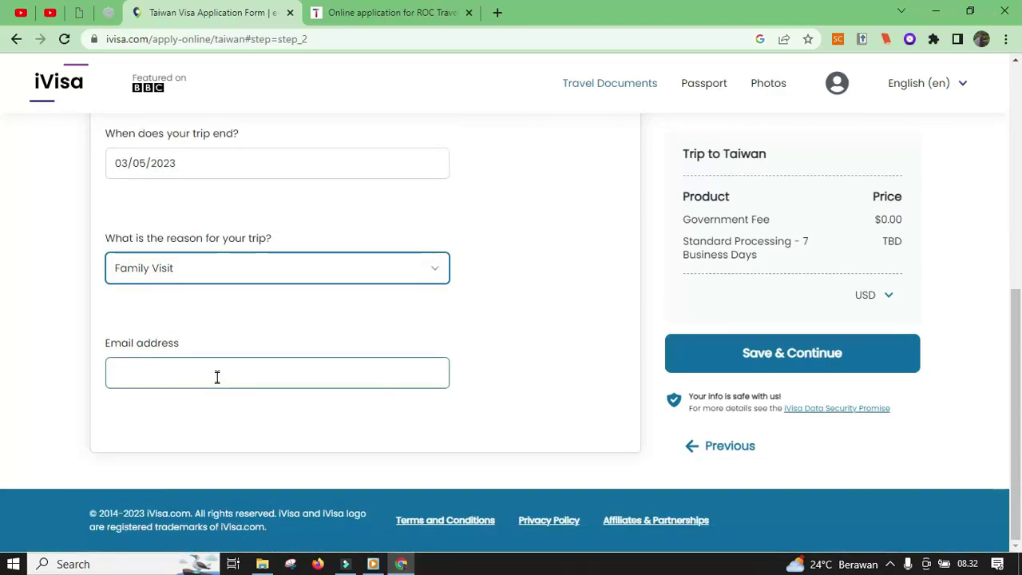
left_click(217, 378)
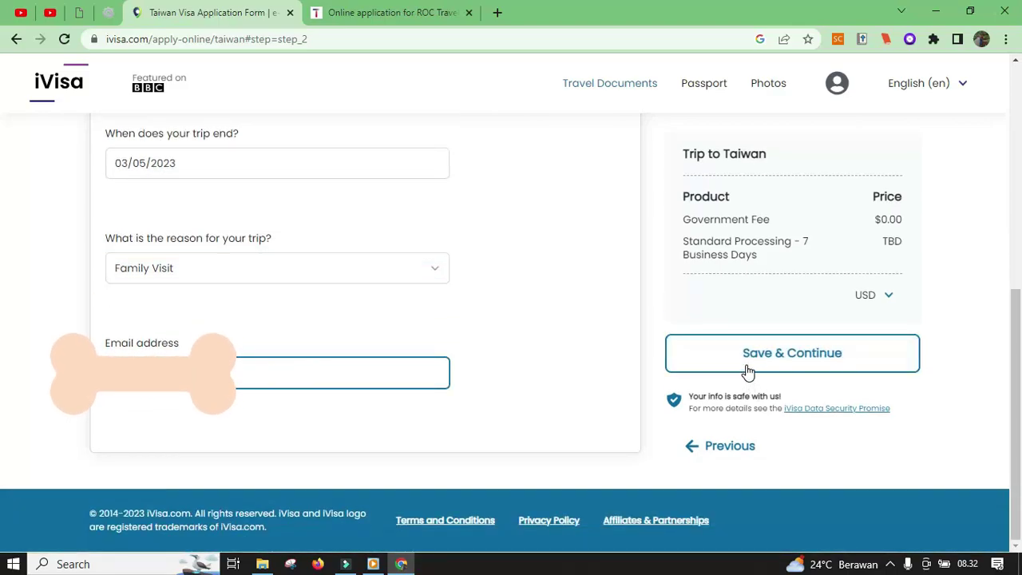
left_click(748, 371)
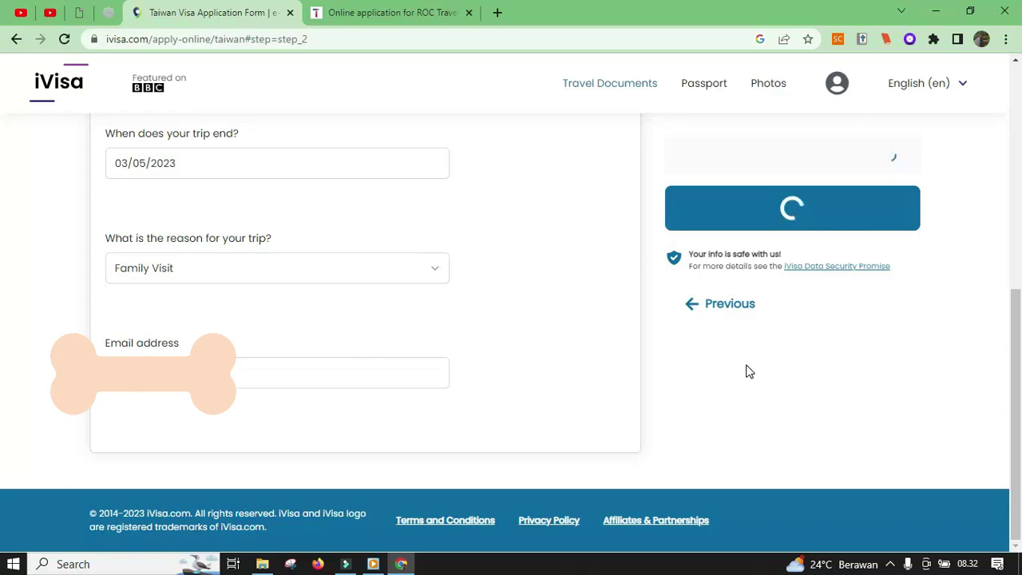
Step: Enter the applicant's first/middle name and last name
scroll(451, 395, "down", 2)
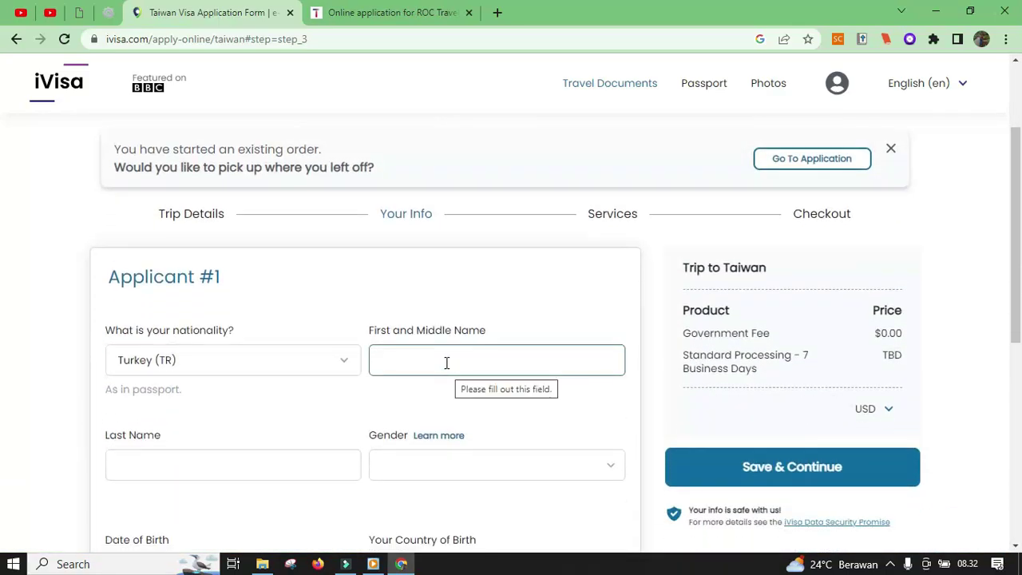
scroll(447, 361, "down", 1)
left_click(429, 295)
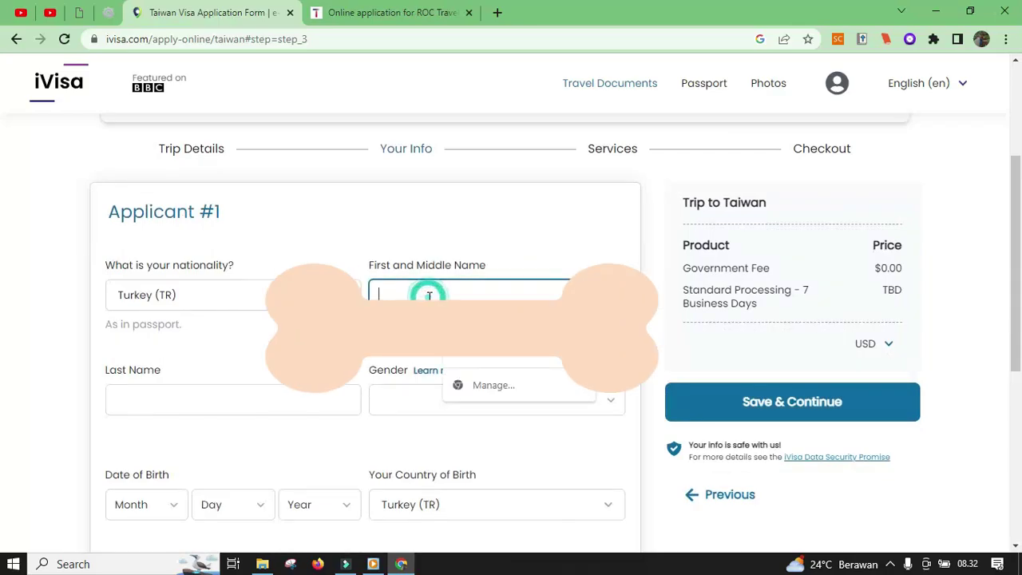
type("Ro")
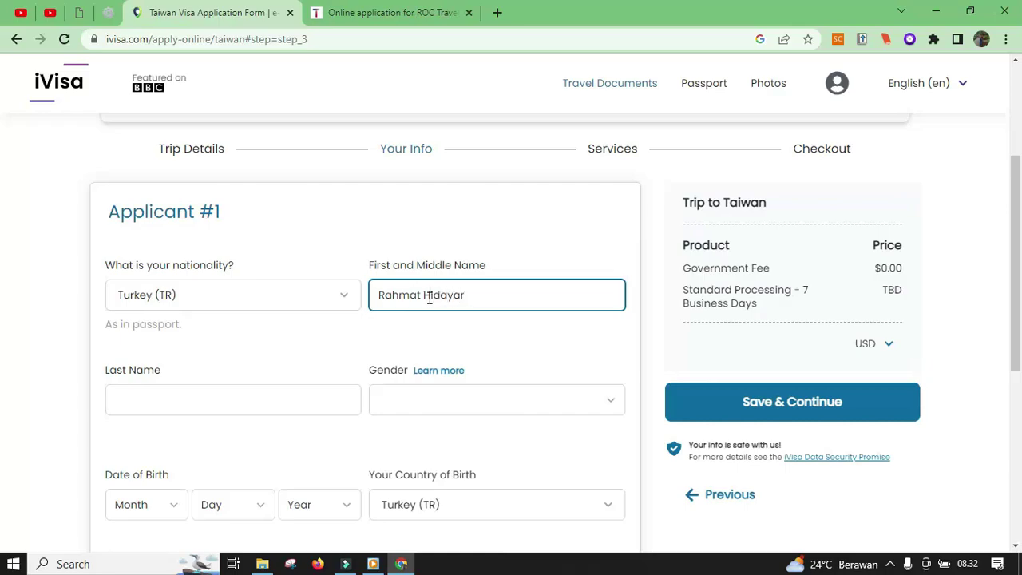
left_click(305, 389)
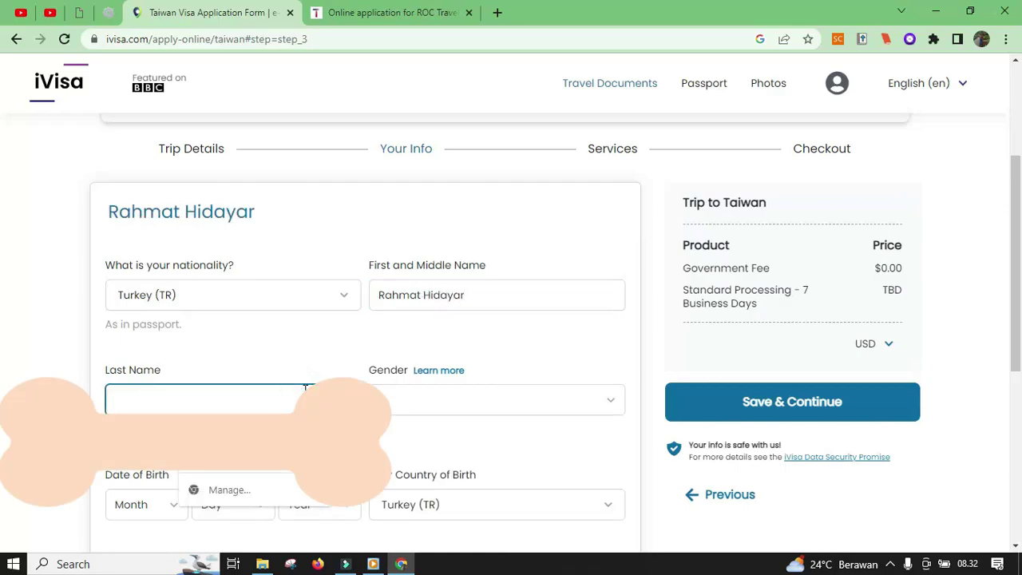
type("Ruqizitam")
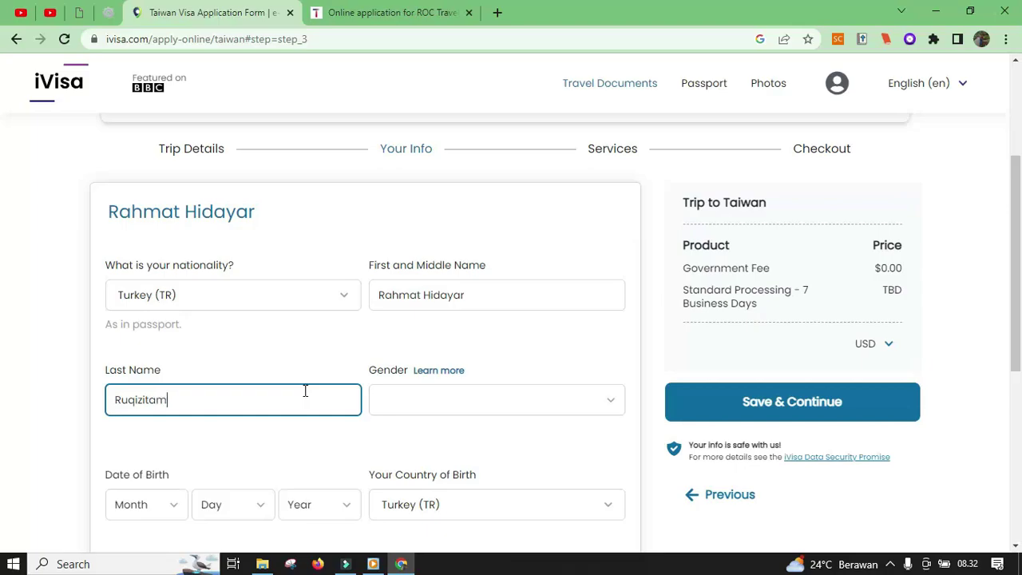
Step: Set gender to Male and date of birth to January 1, 2000
scroll(328, 429, "down", 2)
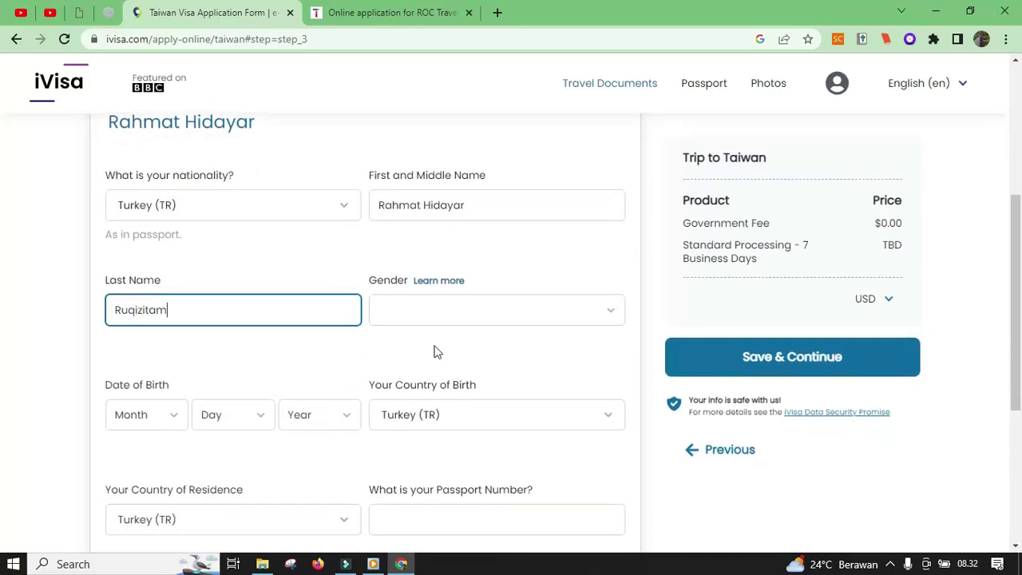
left_click(467, 313)
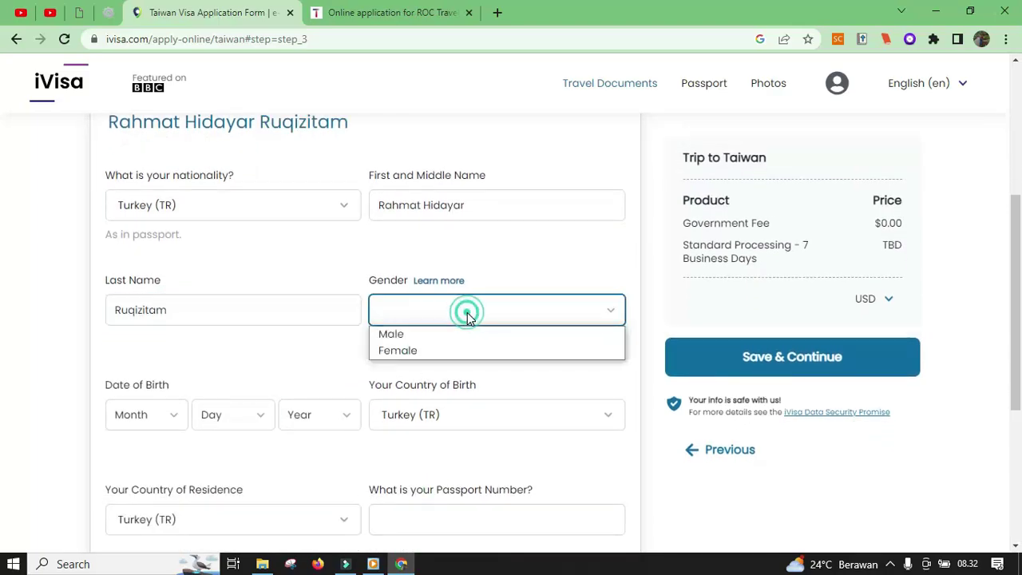
left_click(430, 339)
left_click(168, 421)
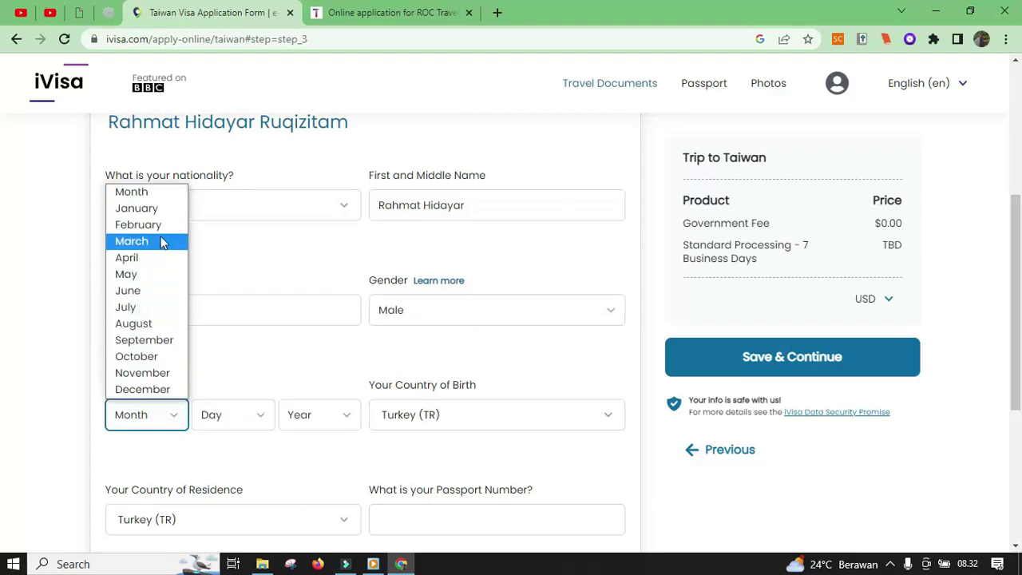
left_click(153, 212)
left_click(259, 417)
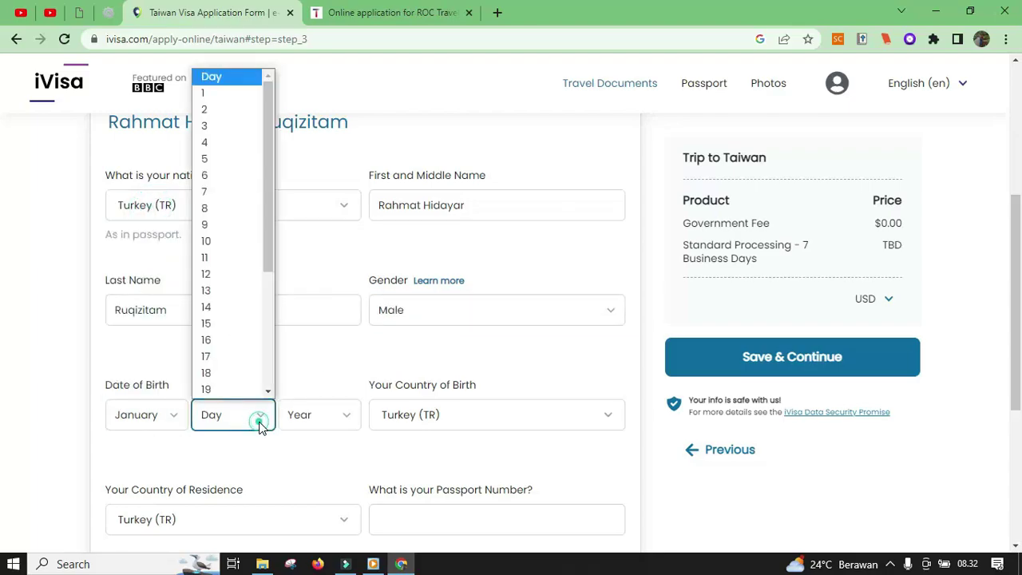
left_click(228, 95)
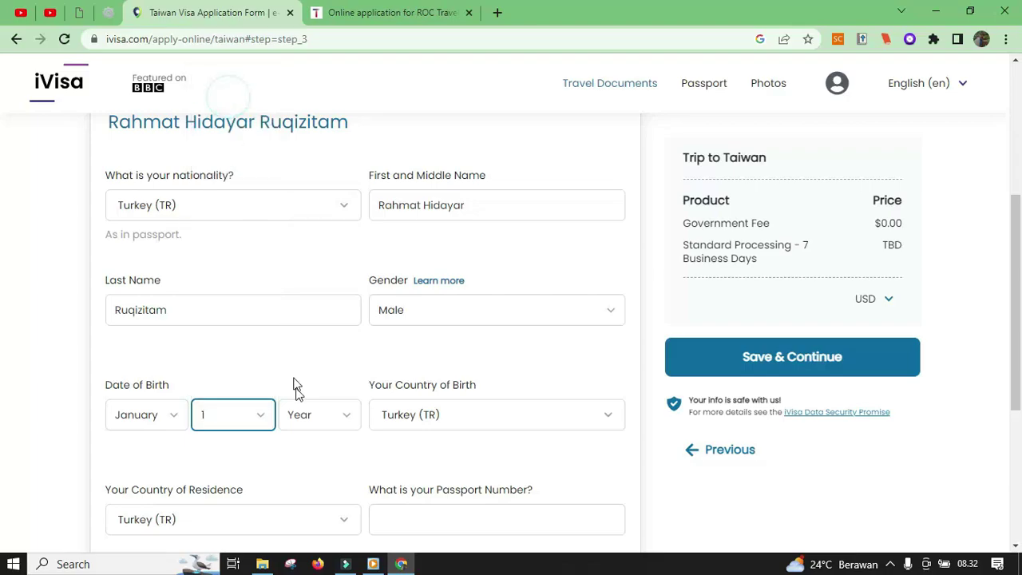
left_click(354, 424)
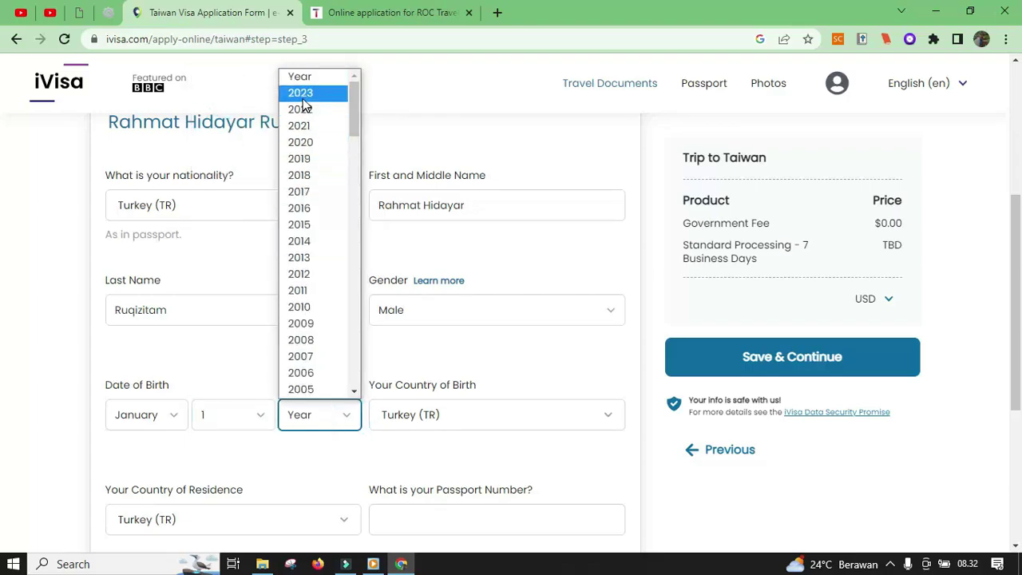
scroll(320, 365, "down", 1)
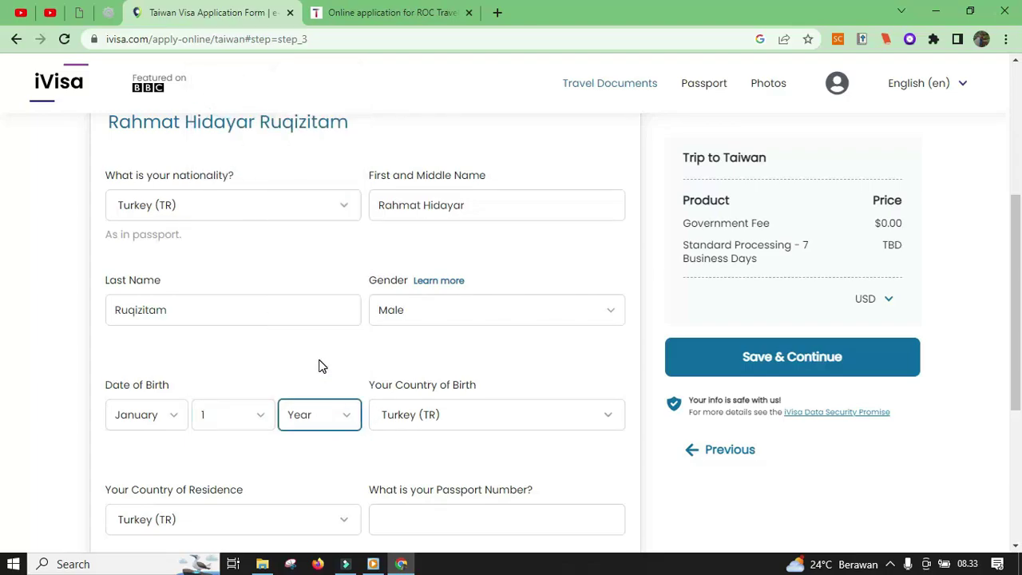
left_click(298, 417)
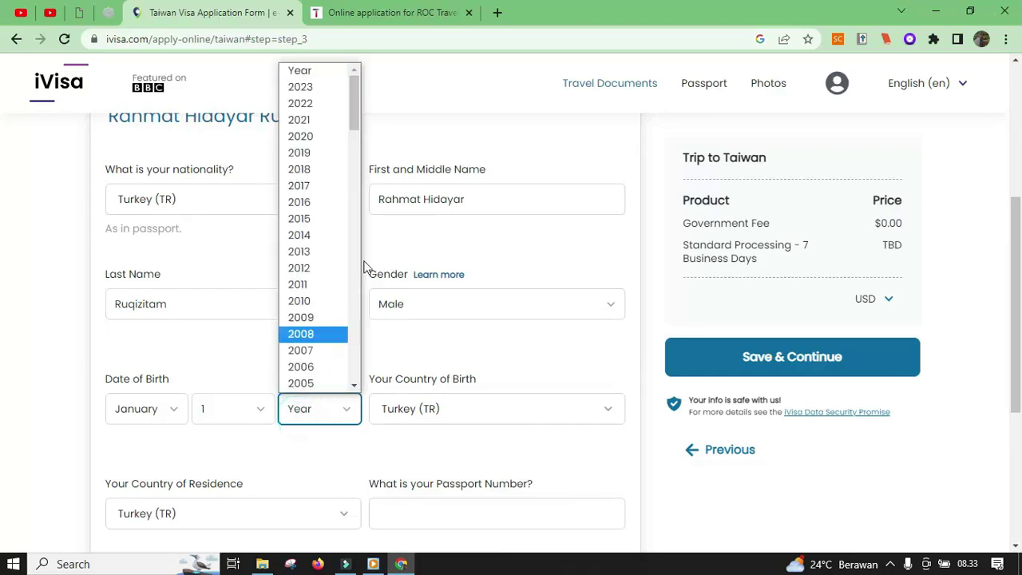
scroll(357, 128, "down", 3)
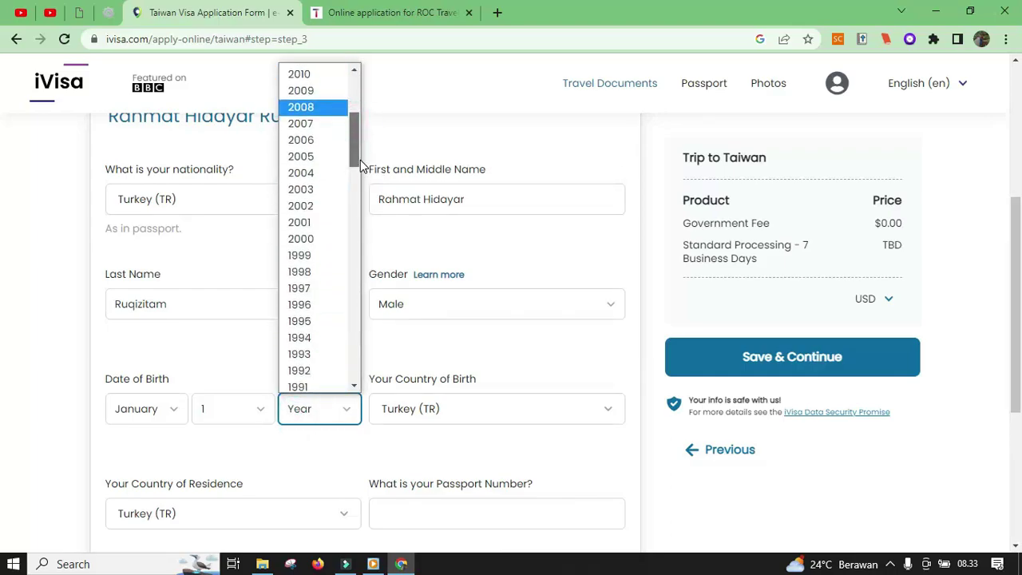
left_click(326, 238)
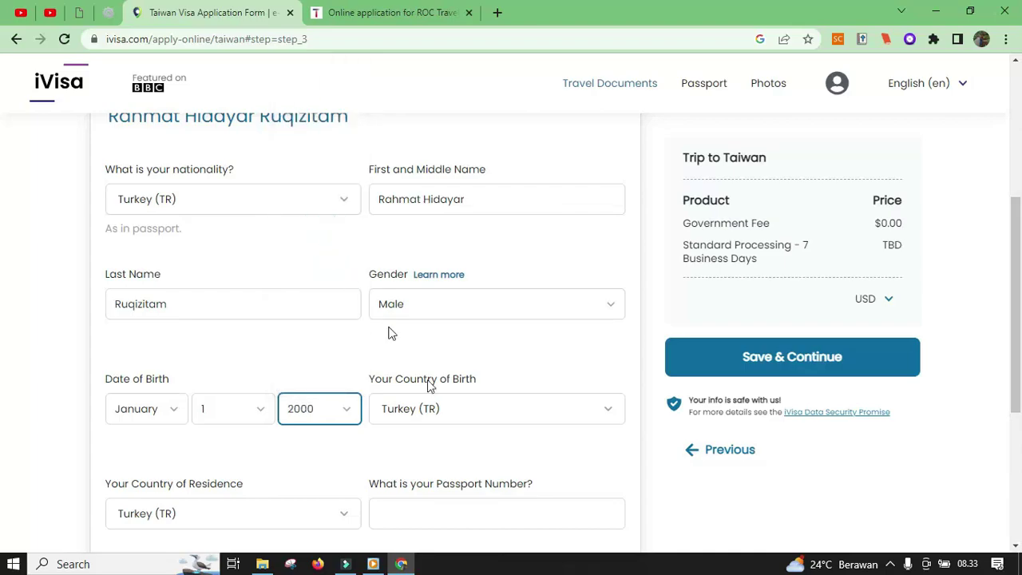
scroll(322, 506, "down", 2)
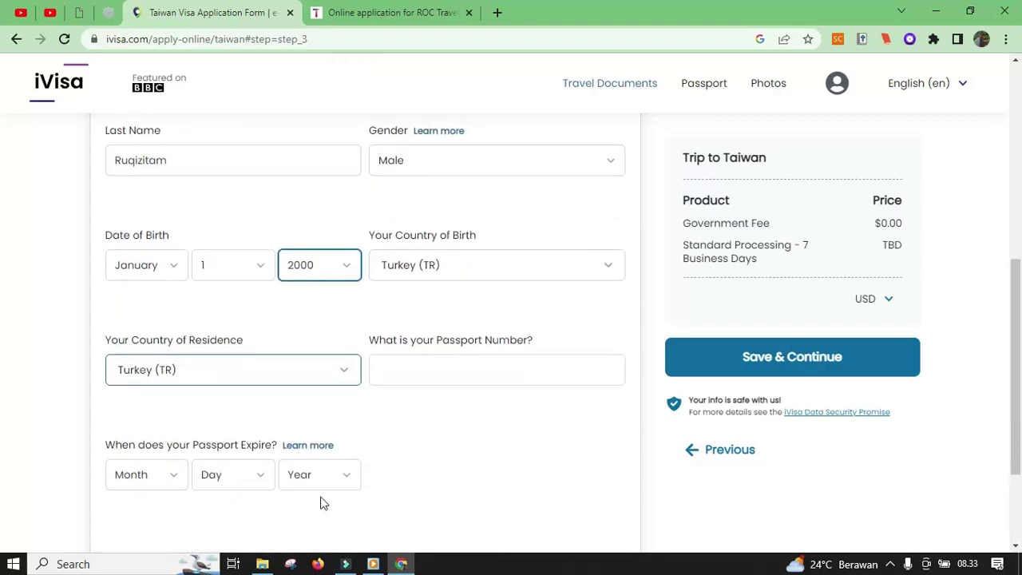
Step: Enter the passport number and set the passport expiry to January 1, 2036
left_click(410, 361)
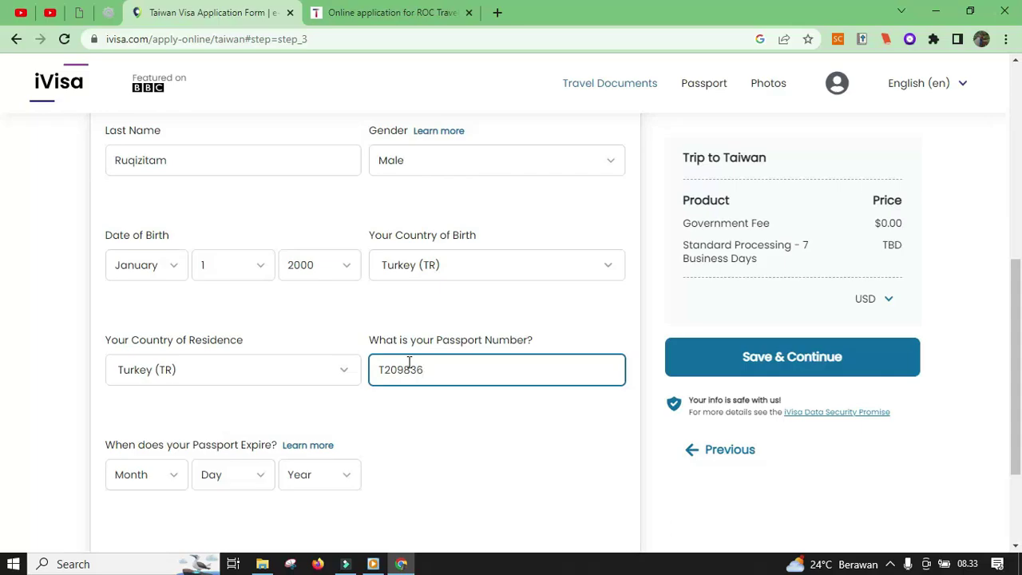
left_click(174, 474)
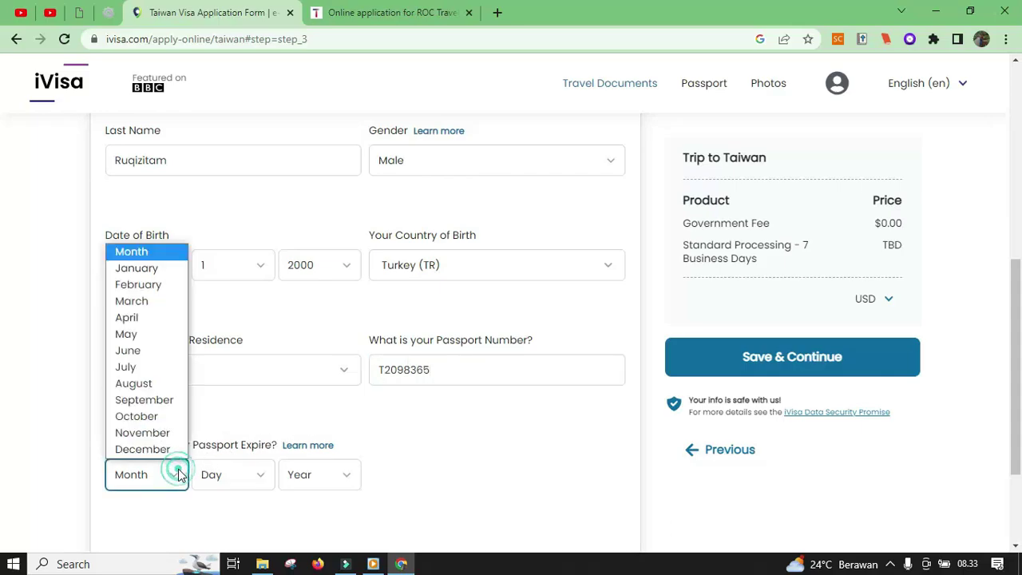
left_click(146, 269)
left_click(255, 477)
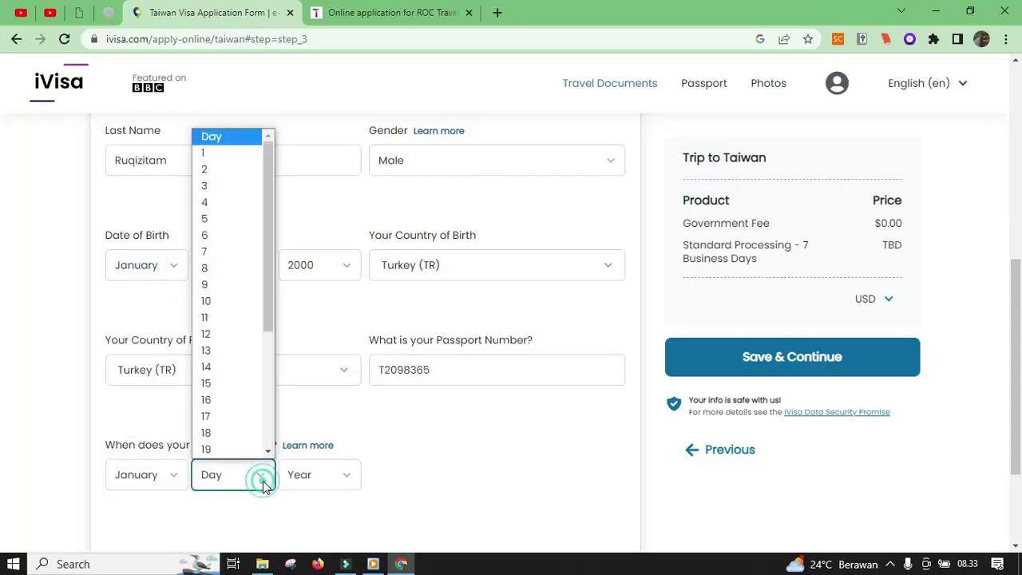
left_click(245, 161)
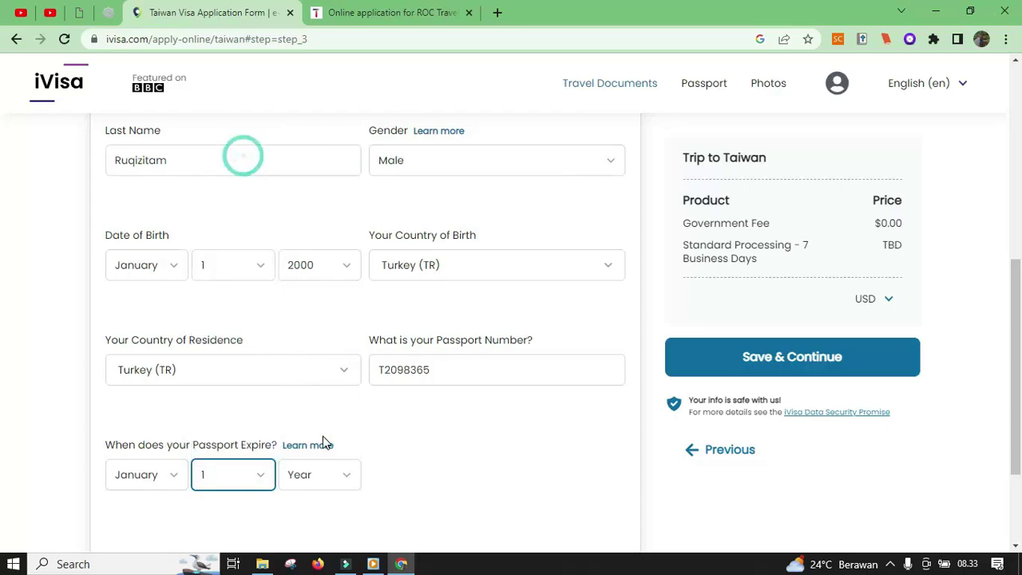
left_click(348, 481)
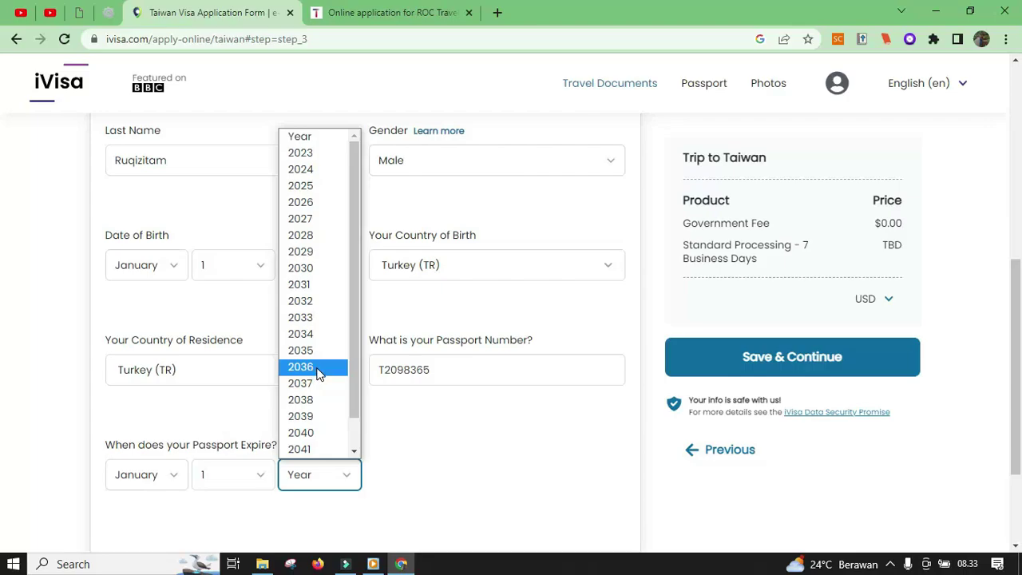
left_click(318, 374)
scroll(452, 480, "down", 2)
scroll(452, 481, "up", 3)
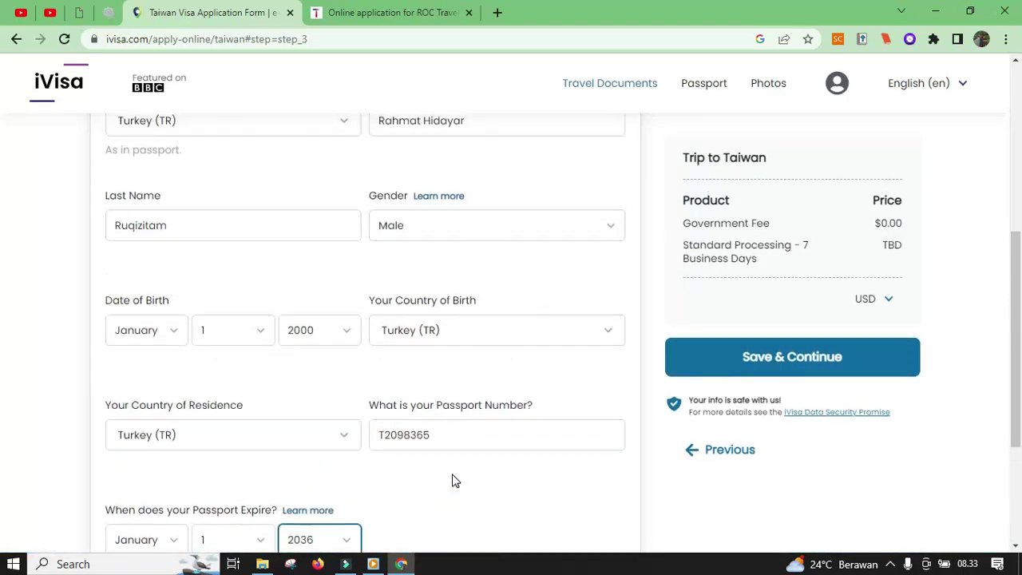
scroll(452, 480, "up", 3)
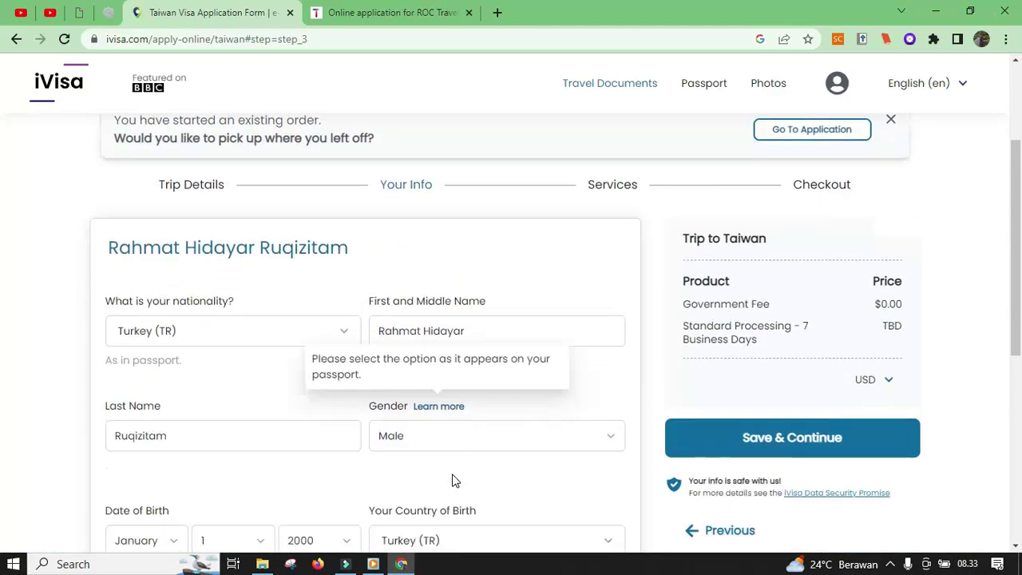
scroll(452, 481, "down", 2)
Step: Save personal details, keep Standard 7-business-day processing at $31.99, and skip all add-on services
left_click(763, 363)
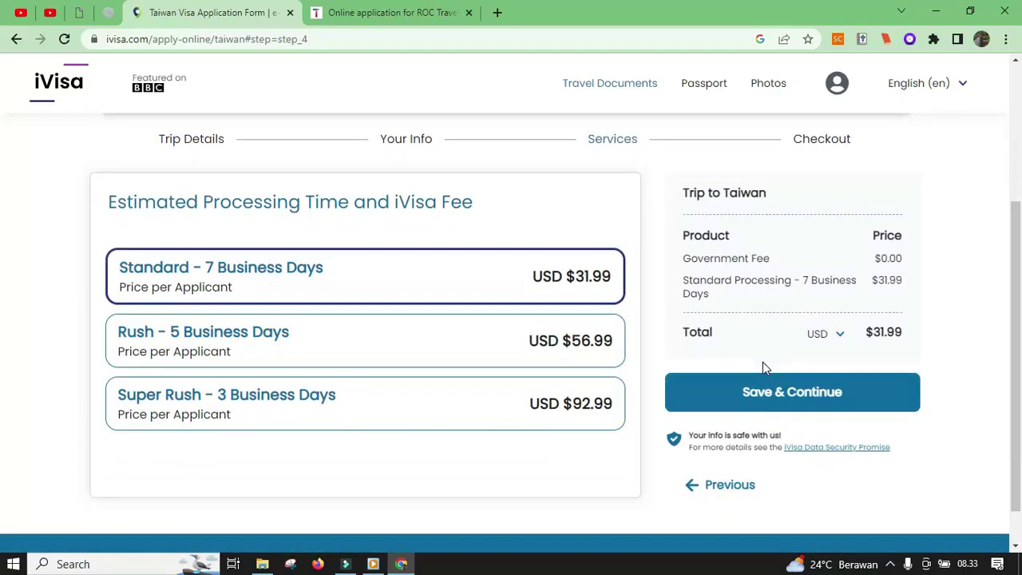
left_click(729, 403)
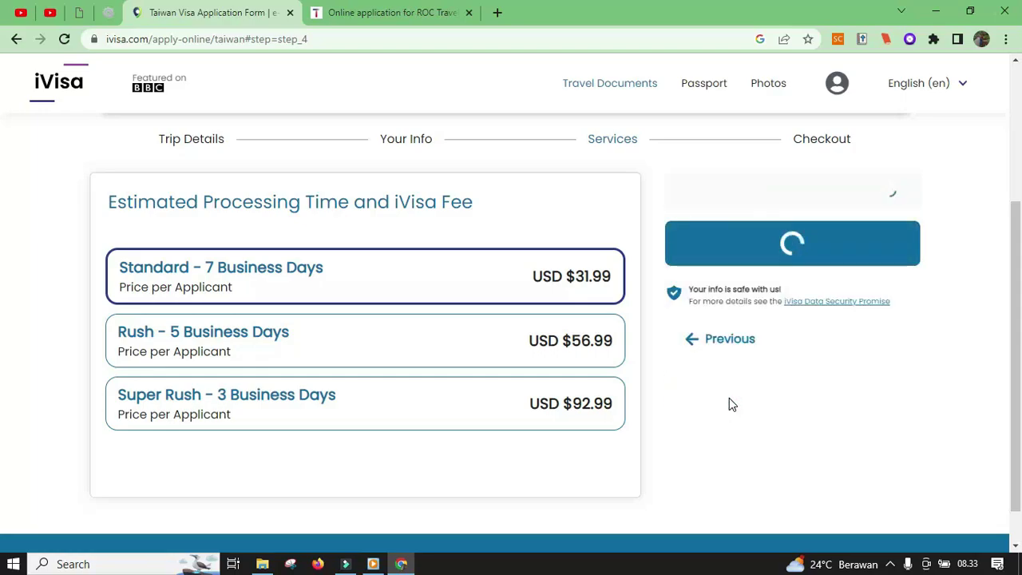
scroll(452, 454, "down", 5)
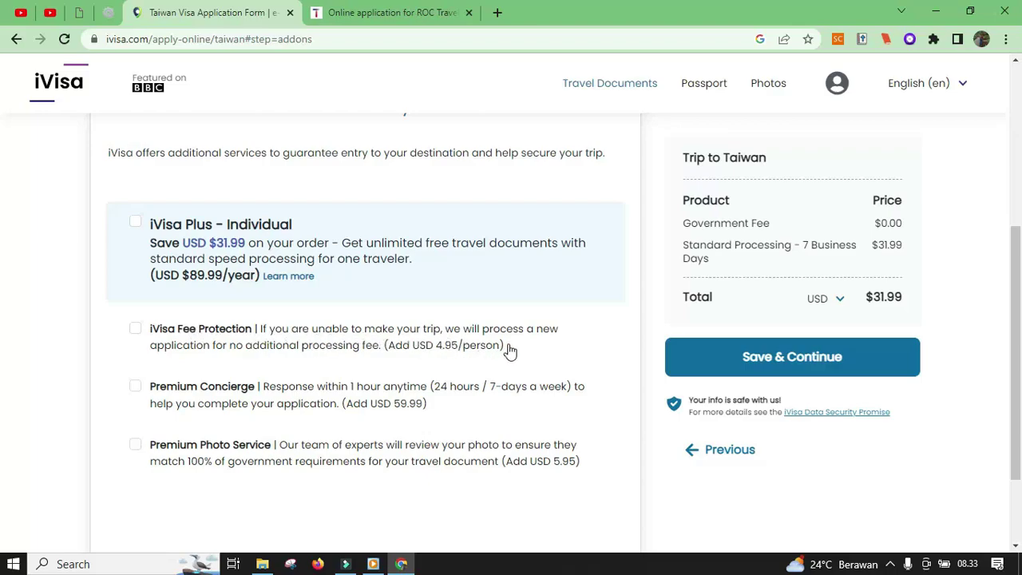
left_click(716, 368)
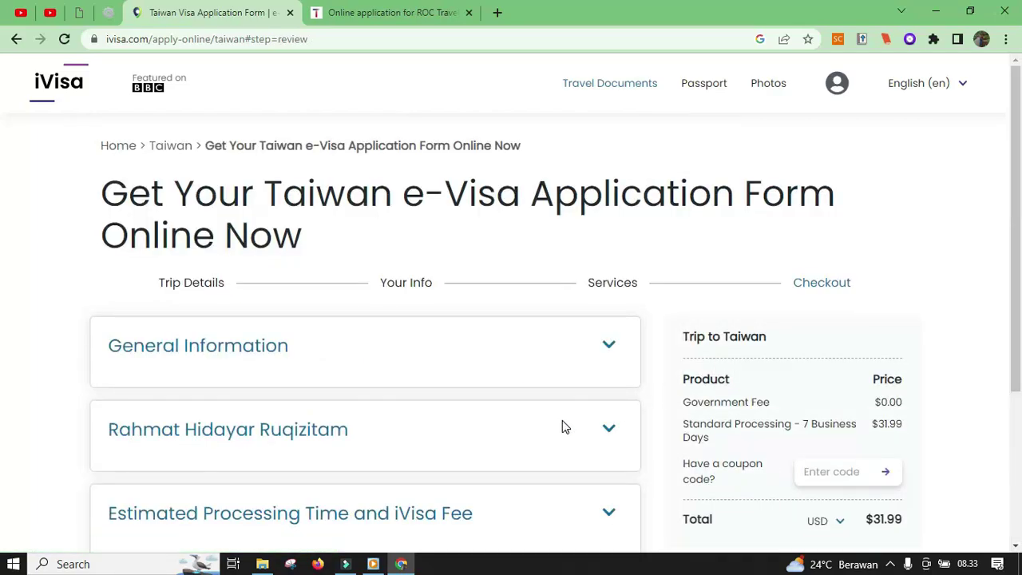
Step: Expand the processing time and applicant details to review them, then proceed to the $31.99 payment
scroll(562, 420, "down", 3)
scroll(562, 427, "up", 3)
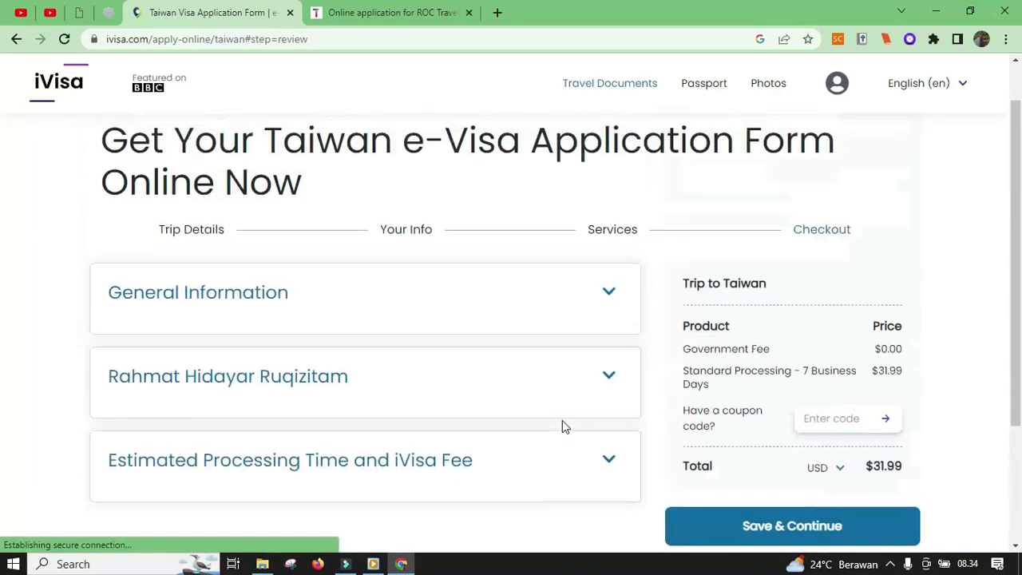
scroll(562, 427, "down", 1)
left_click(616, 412)
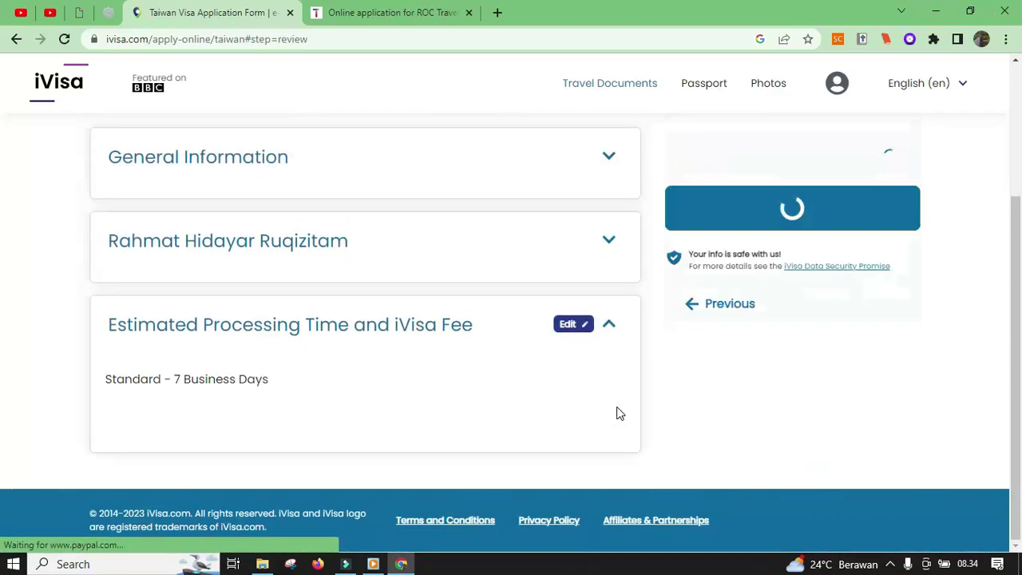
scroll(616, 411, "up", 2)
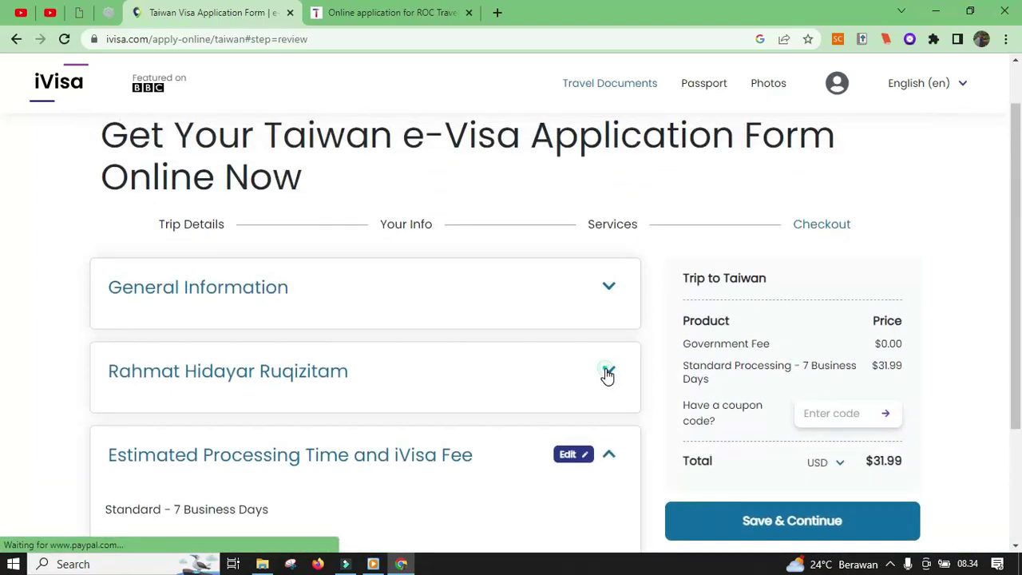
left_click(608, 373)
scroll(608, 375, "down", 3)
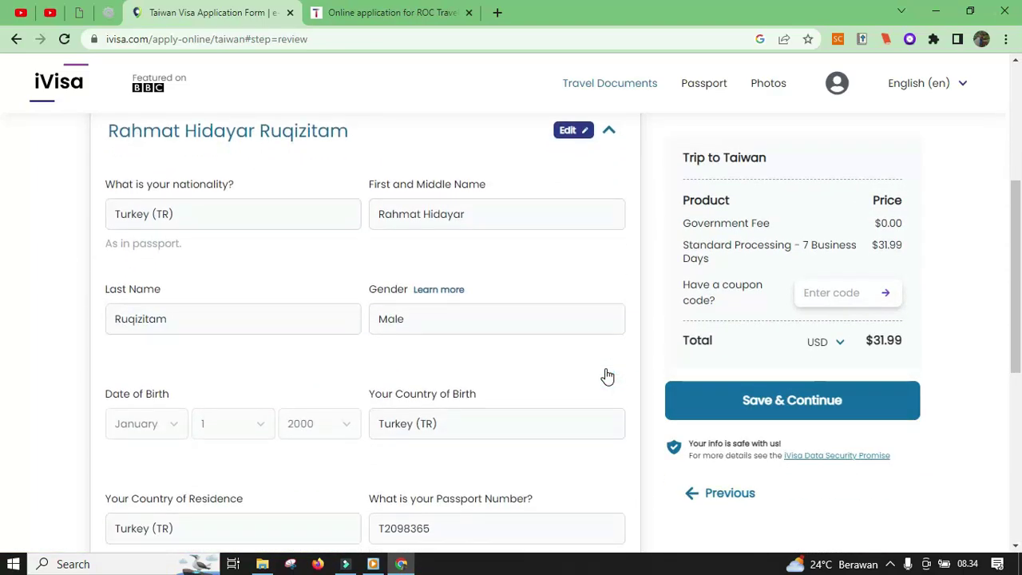
scroll(607, 376, "down", 2)
scroll(607, 374, "up", 5)
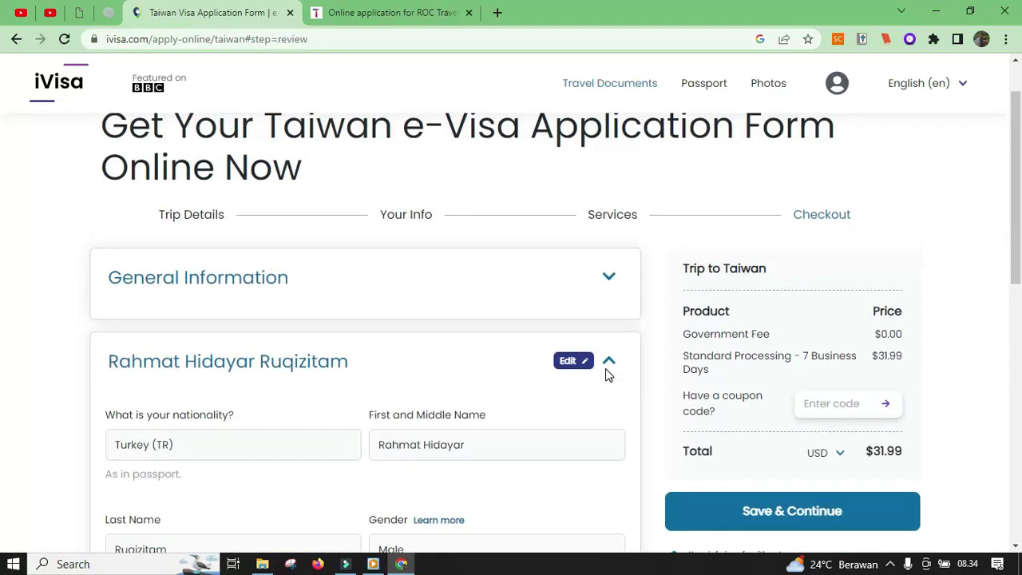
scroll(667, 341, "down", 3)
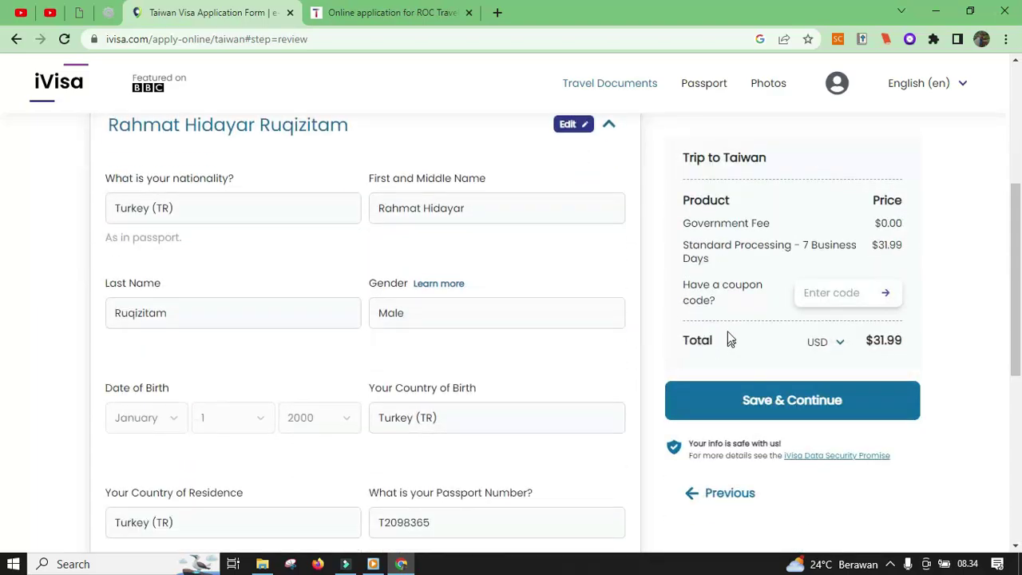
left_click(777, 410)
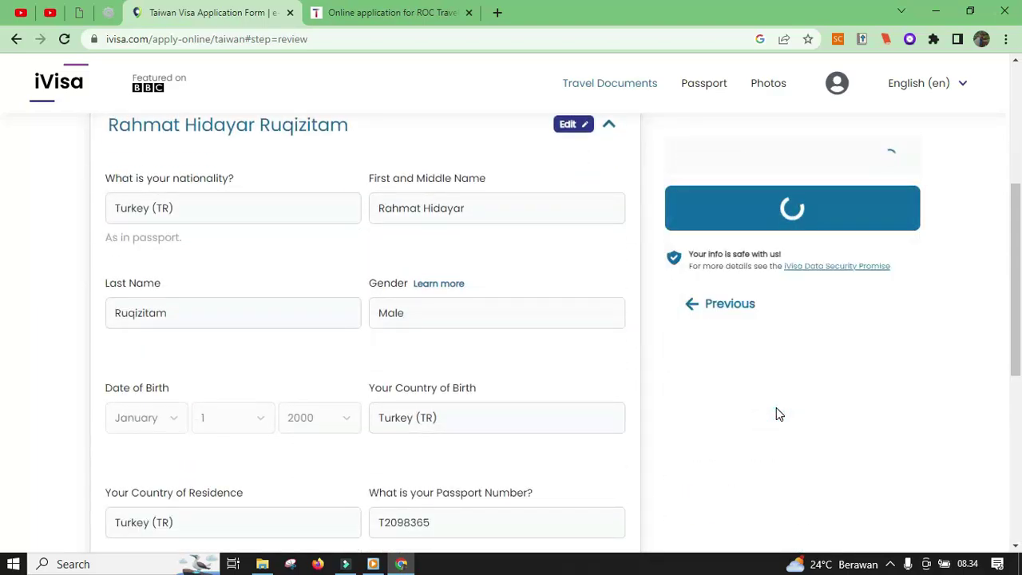
scroll(561, 417, "down", 1)
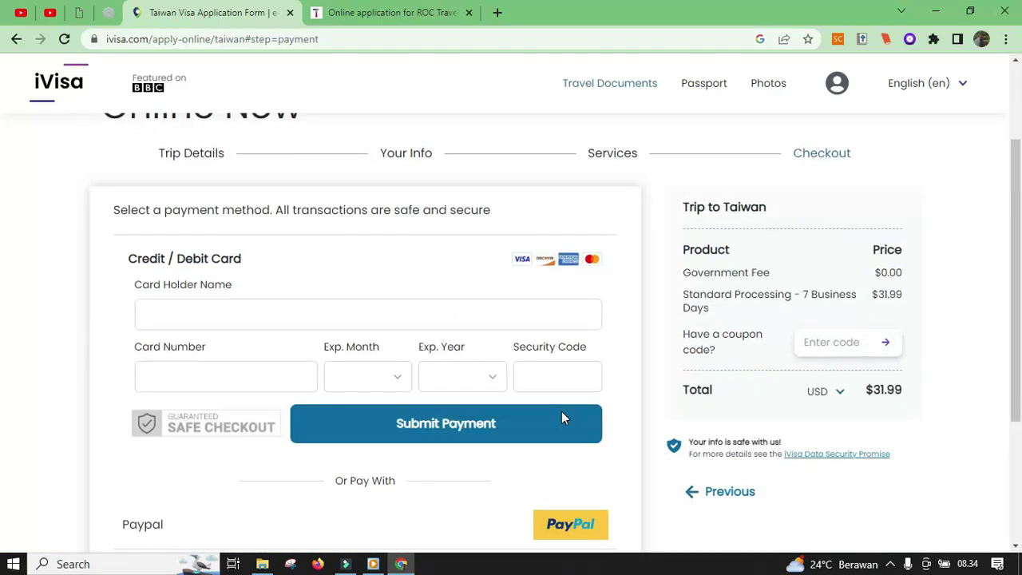
left_click(562, 417)
left_click(292, 258)
left_click(265, 312)
left_click(391, 324)
key("Tab")
left_click(570, 322)
scroll(575, 320, "down", 2)
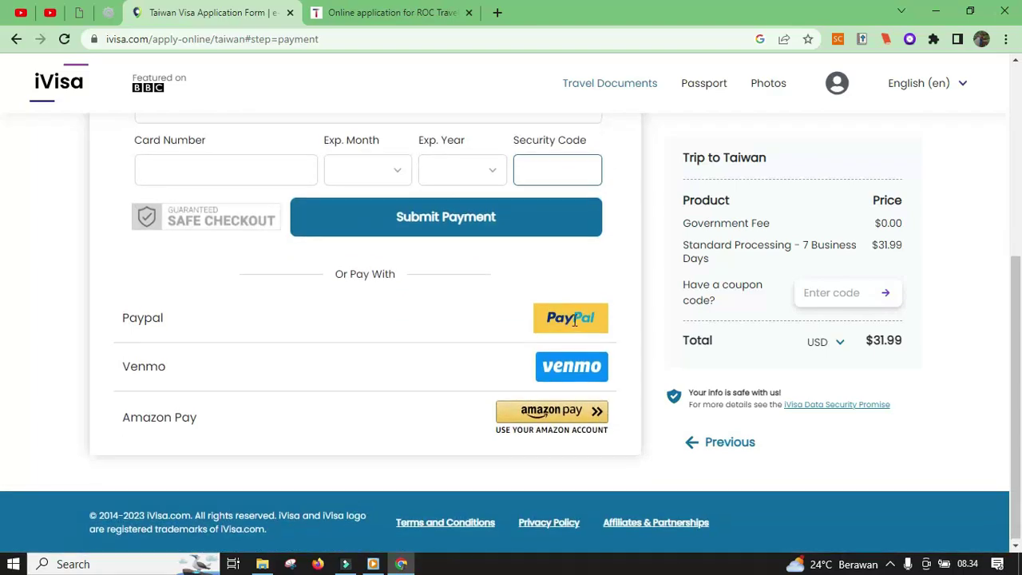
scroll(504, 359, "up", 2)
left_click(463, 391)
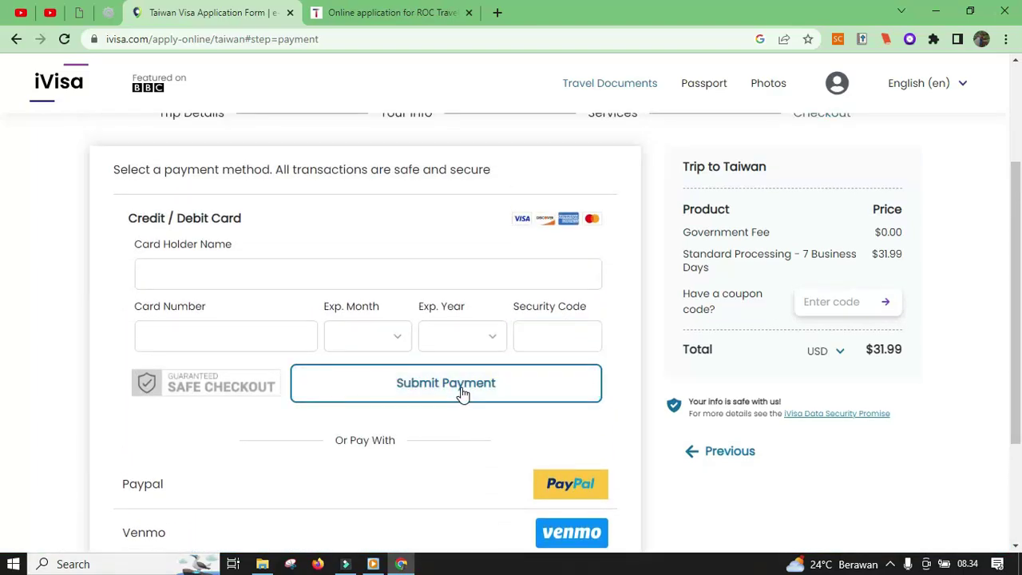
scroll(623, 429, "down", 1)
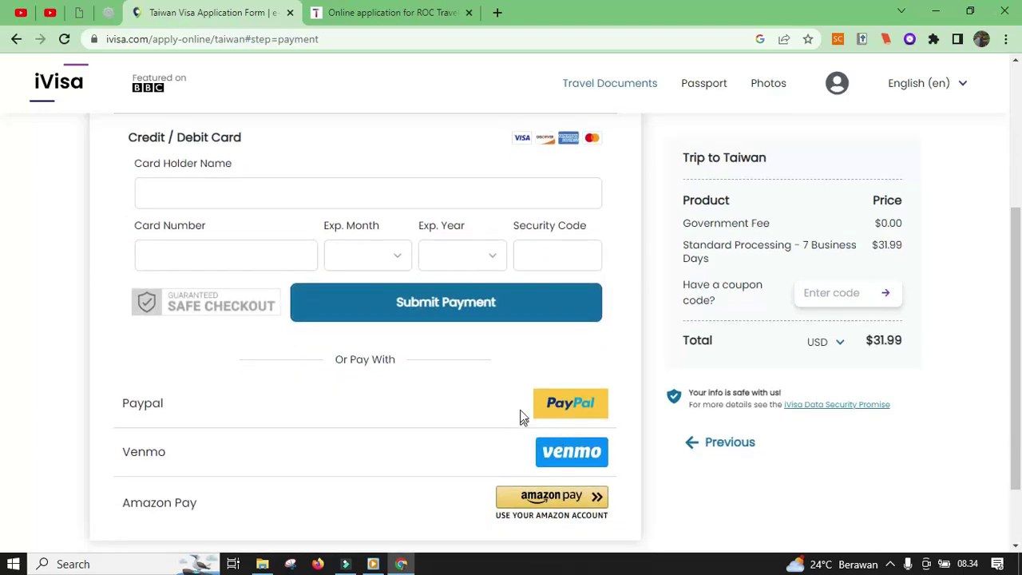
scroll(482, 508, "down", 1)
scroll(483, 500, "up", 2)
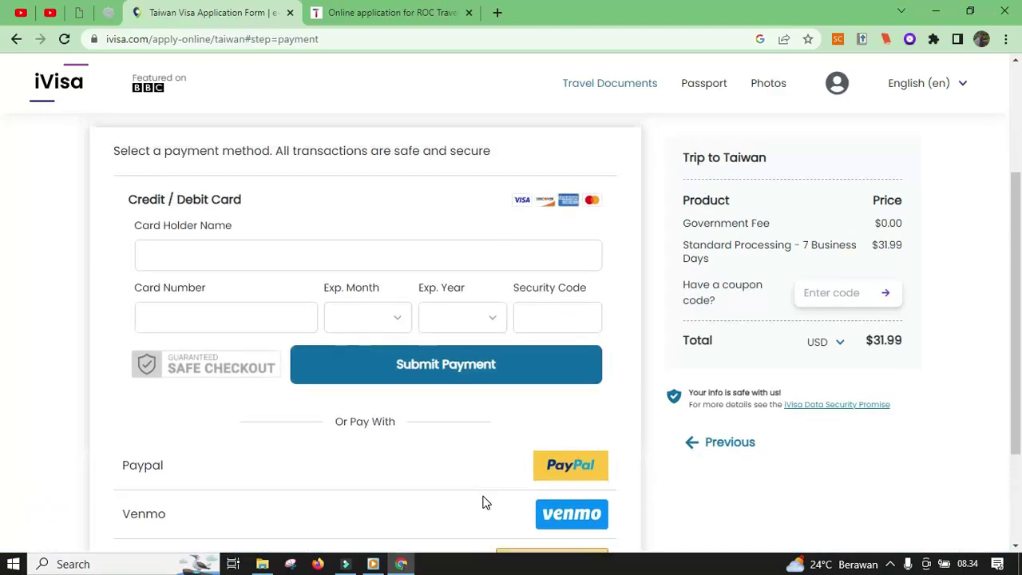